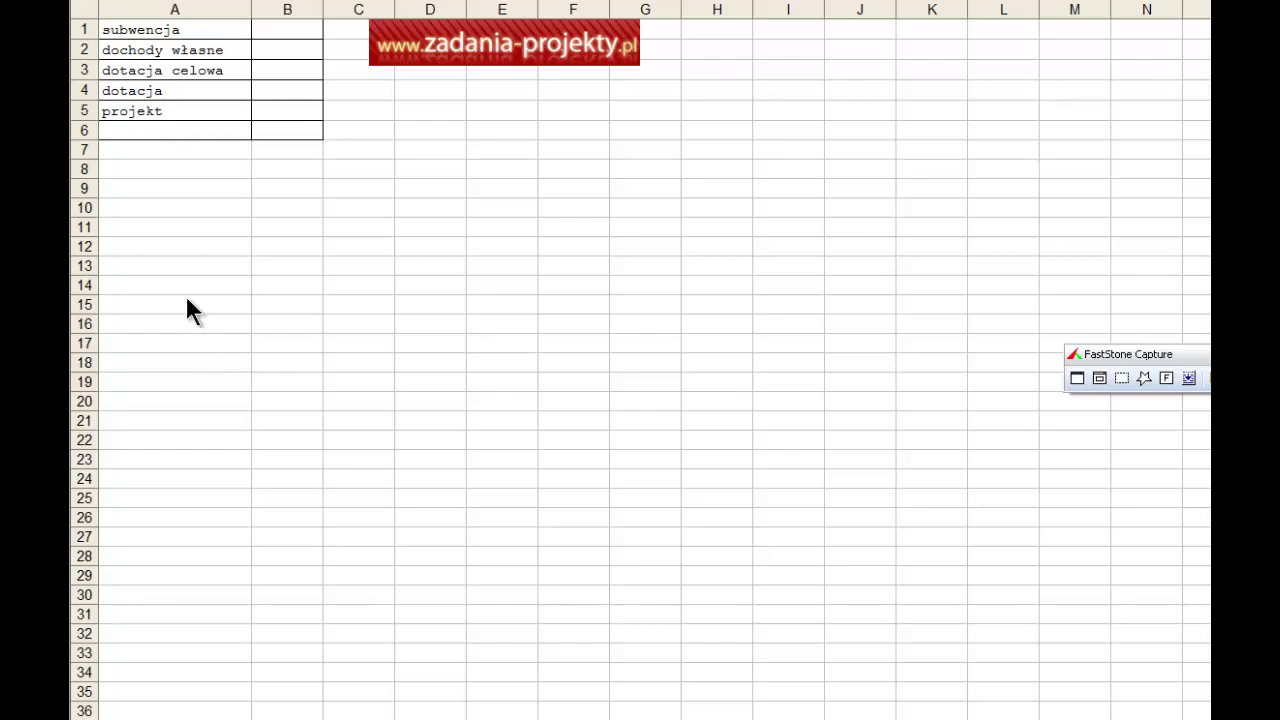
{"action": "left_click_drag", "start_coordinate": [197, 30], "coordinate": [192, 111]}
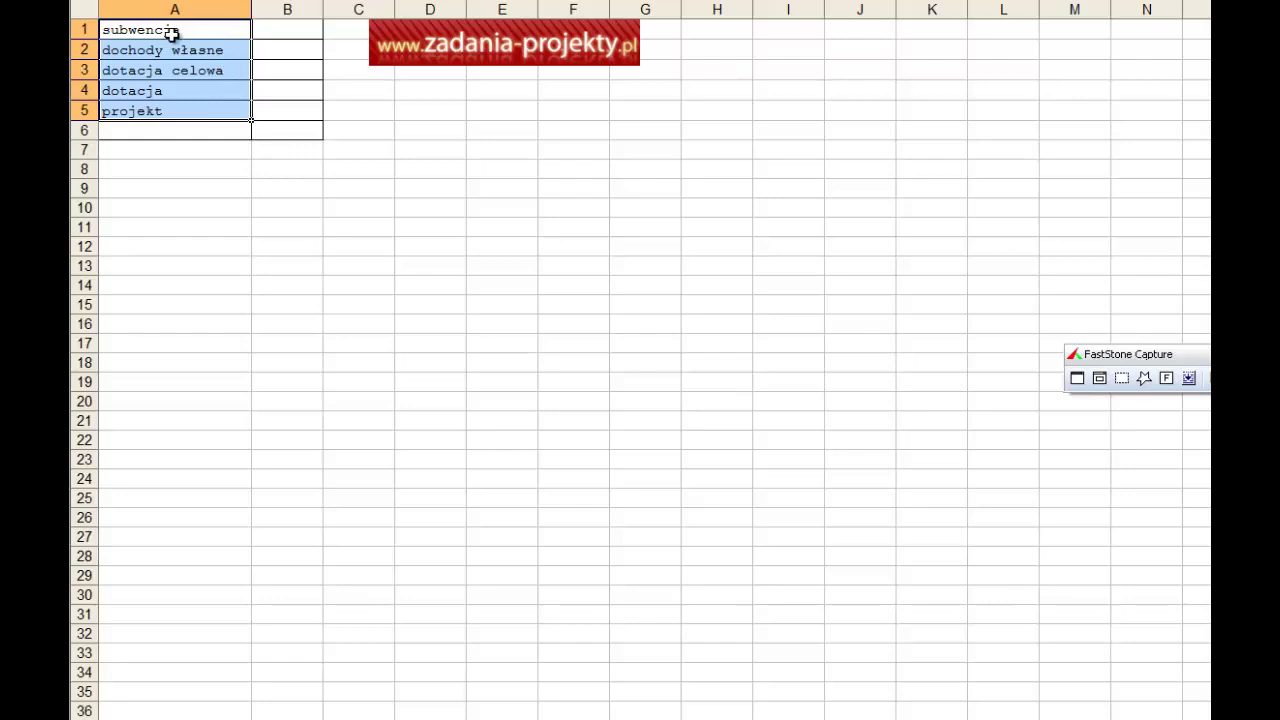
{"action": "left_click_drag", "start_coordinate": [186, 30], "coordinate": [177, 108]}
- Enter the amounts 1000, 2500, 3000, 1000 and 10000 in cells B1 to B5, beside the funding source names
{"action": "left_click", "coordinate": [283, 30]}
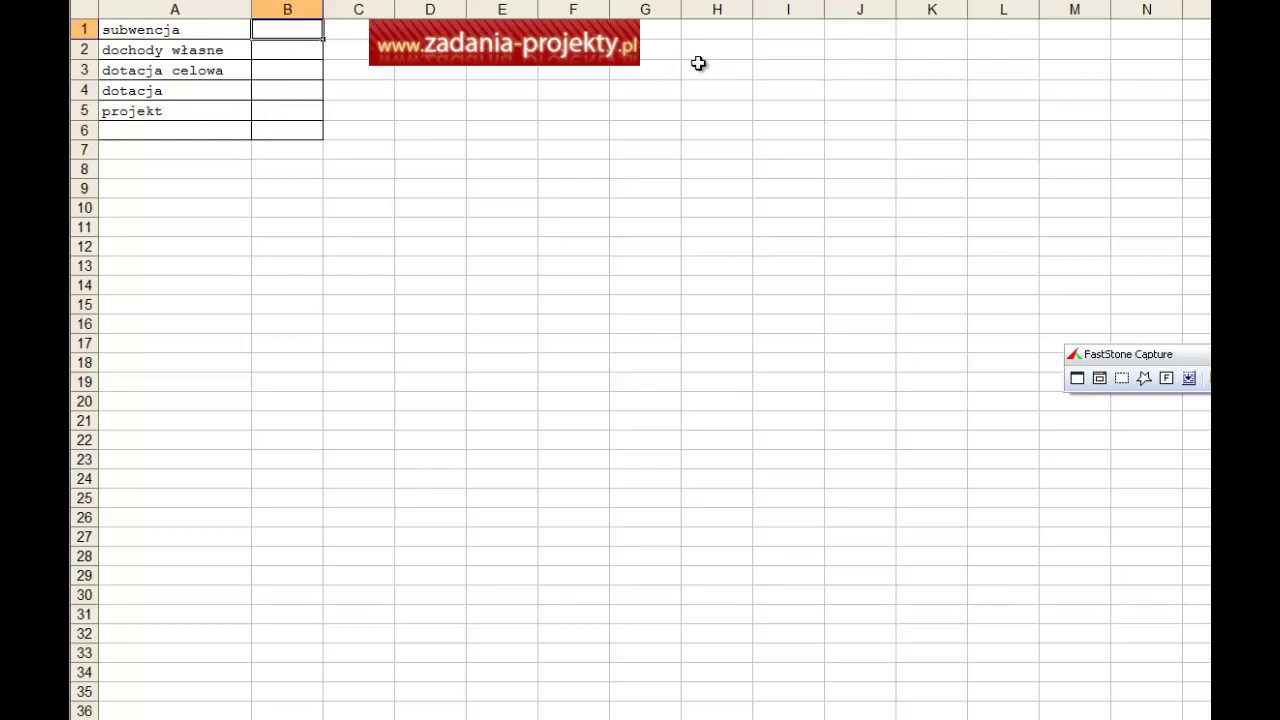
{"action": "type", "text": "1000"}
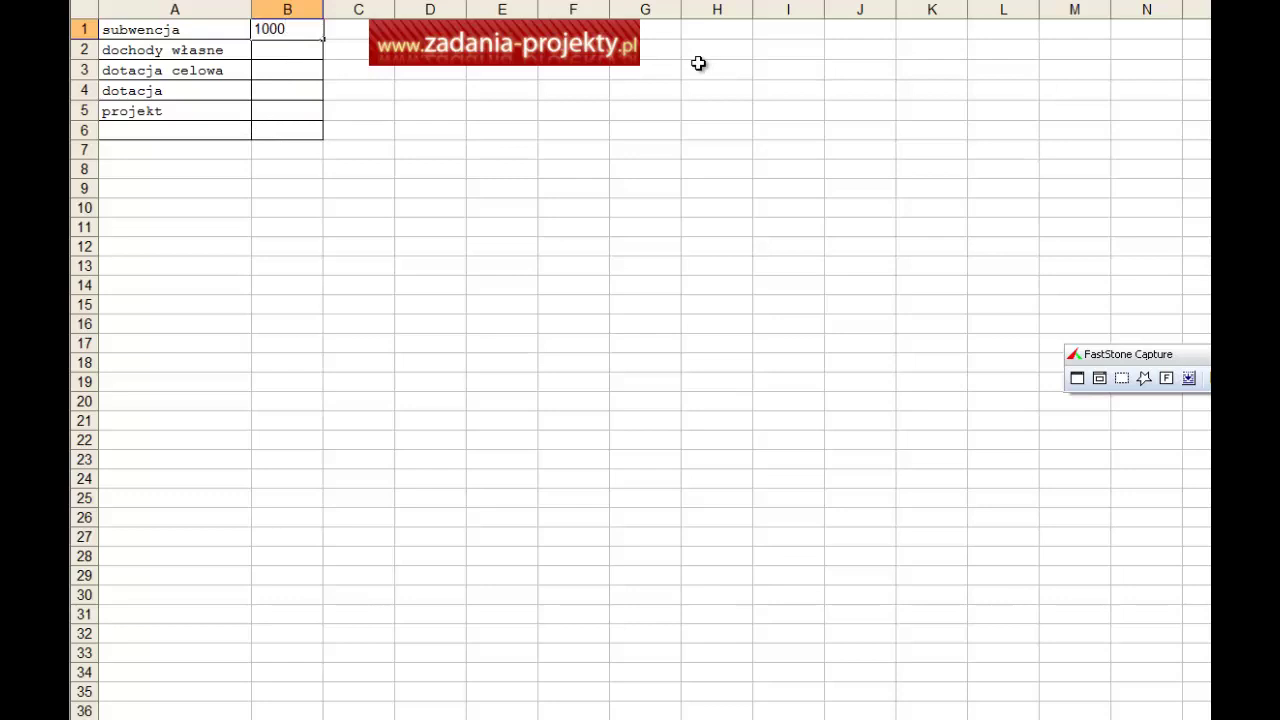
{"action": "key", "text": "Return"}
{"action": "type", "text": "25000"}
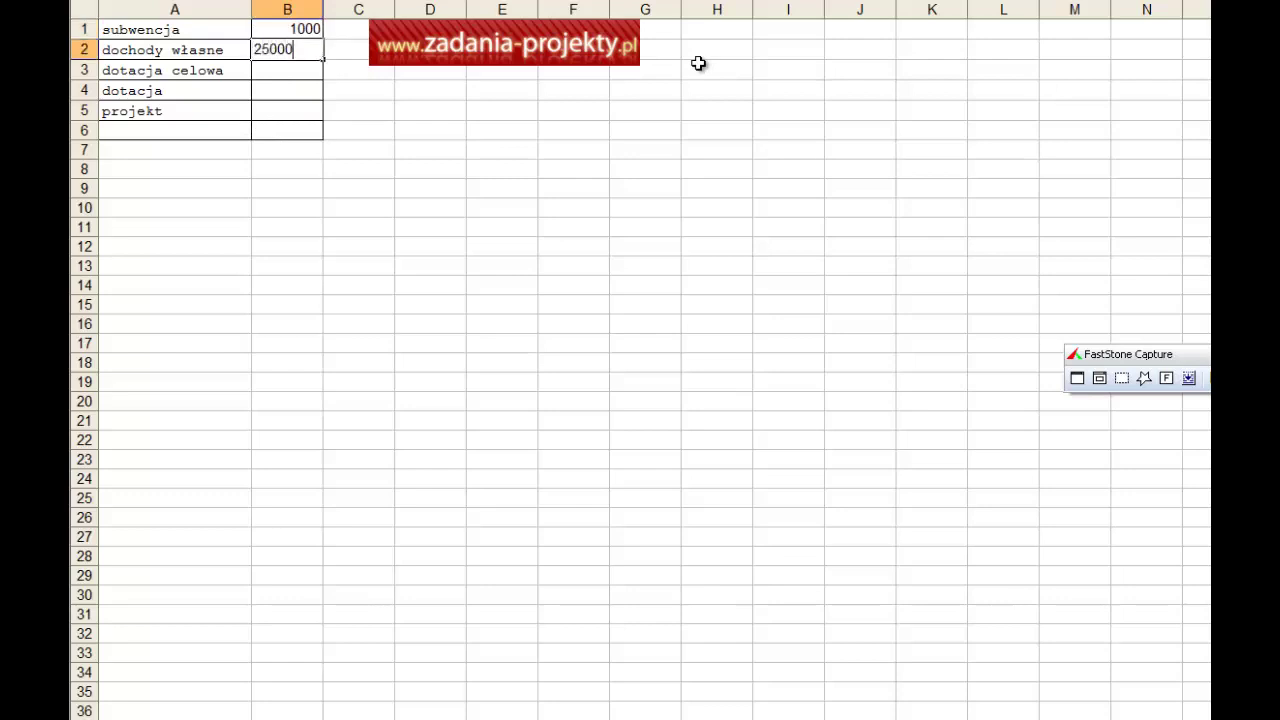
{"action": "key", "text": "BackSpace"}
{"action": "key", "text": "Return"}
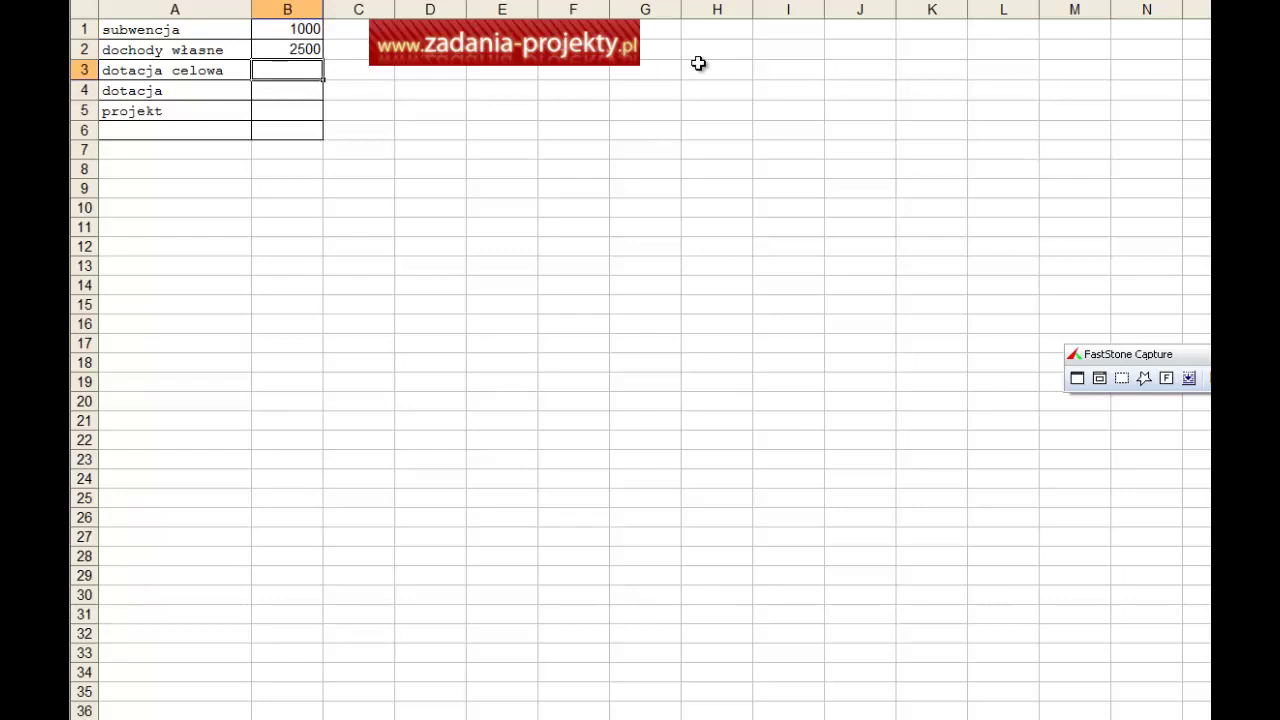
{"action": "type", "text": "3000"}
{"action": "key", "text": "Return"}
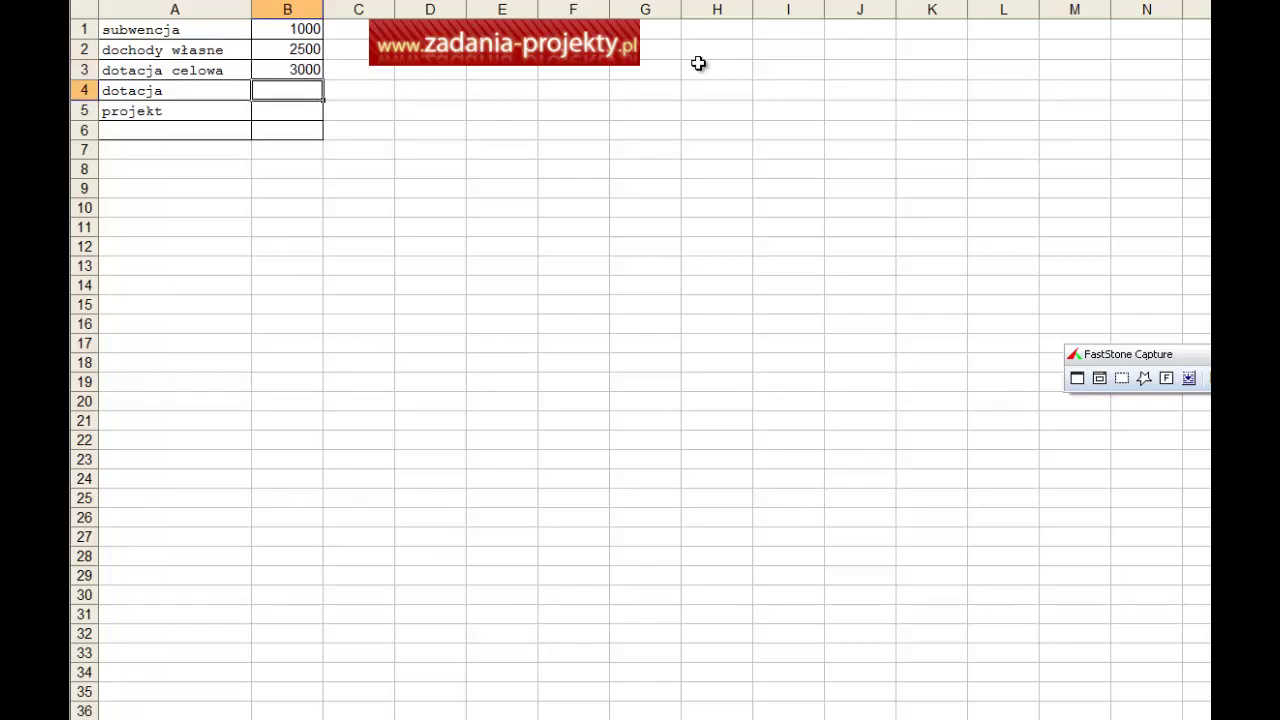
{"action": "type", "text": "1000"}
{"action": "key", "text": "Return"}
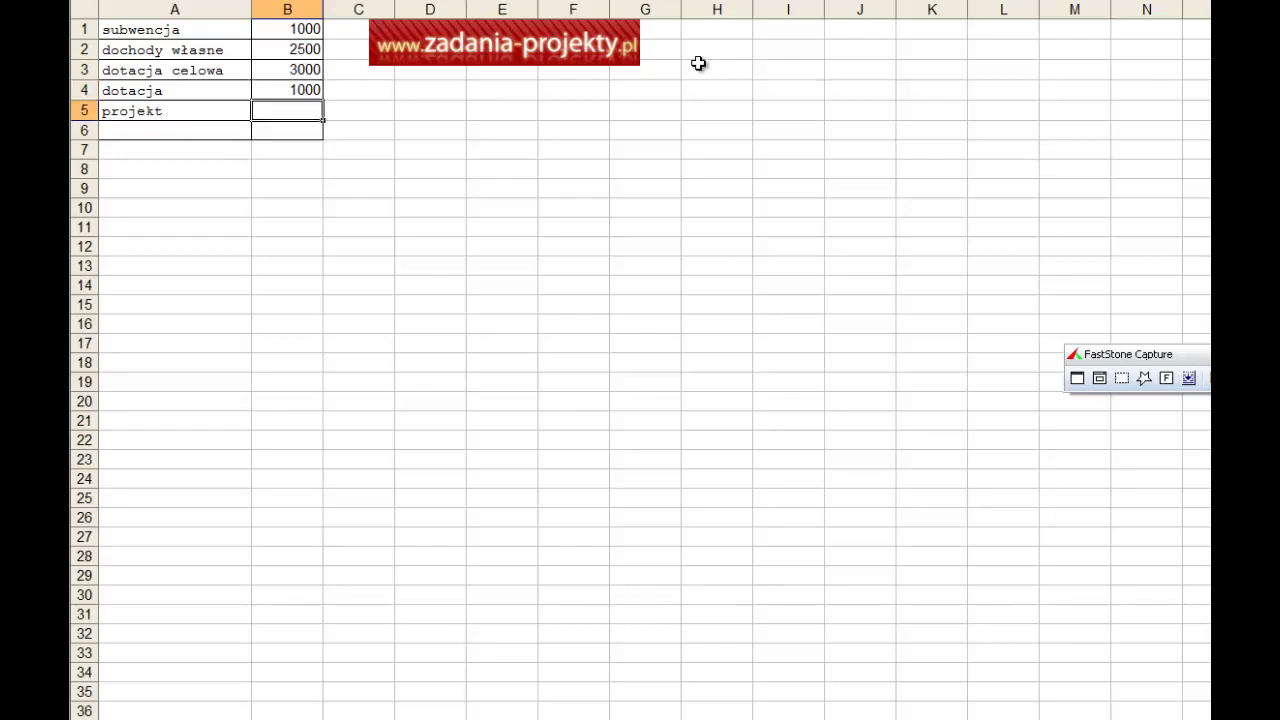
{"action": "type", "text": "10000"}
{"action": "key", "text": "Return"}
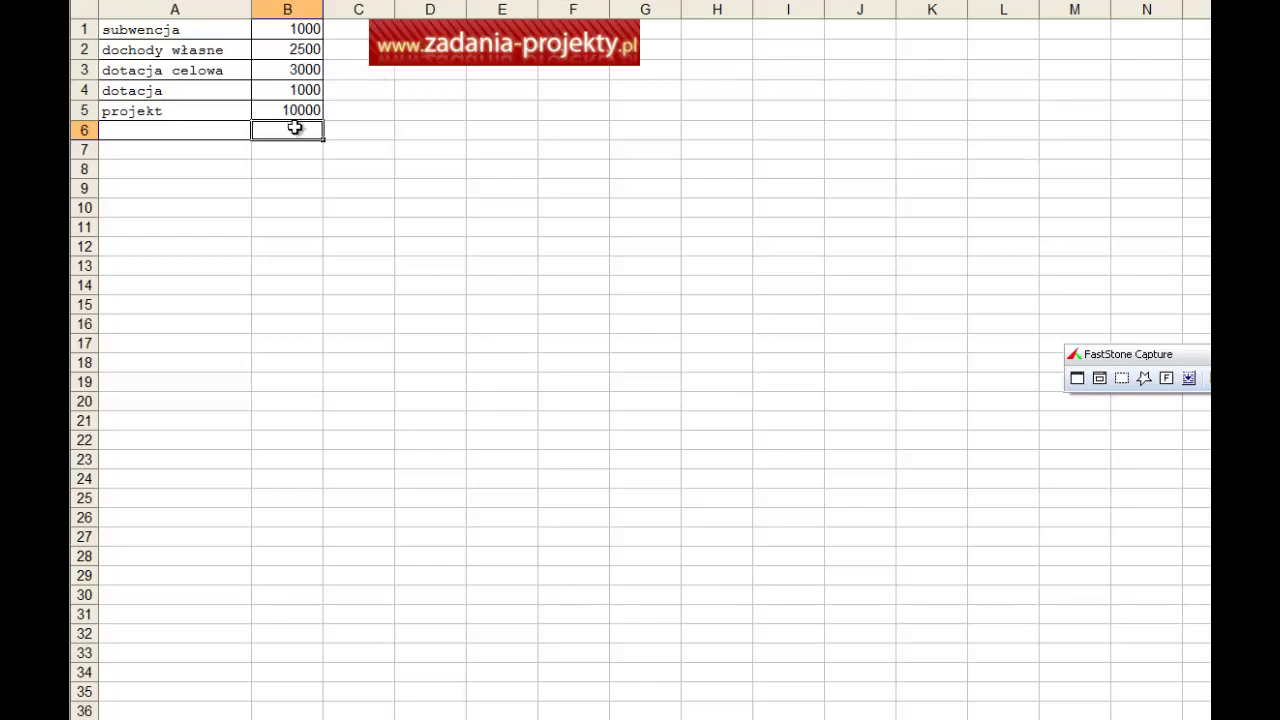
- Total the amounts in cell B6 with the formula =suma(B1:B5)
{"action": "type", "text": "=su"}
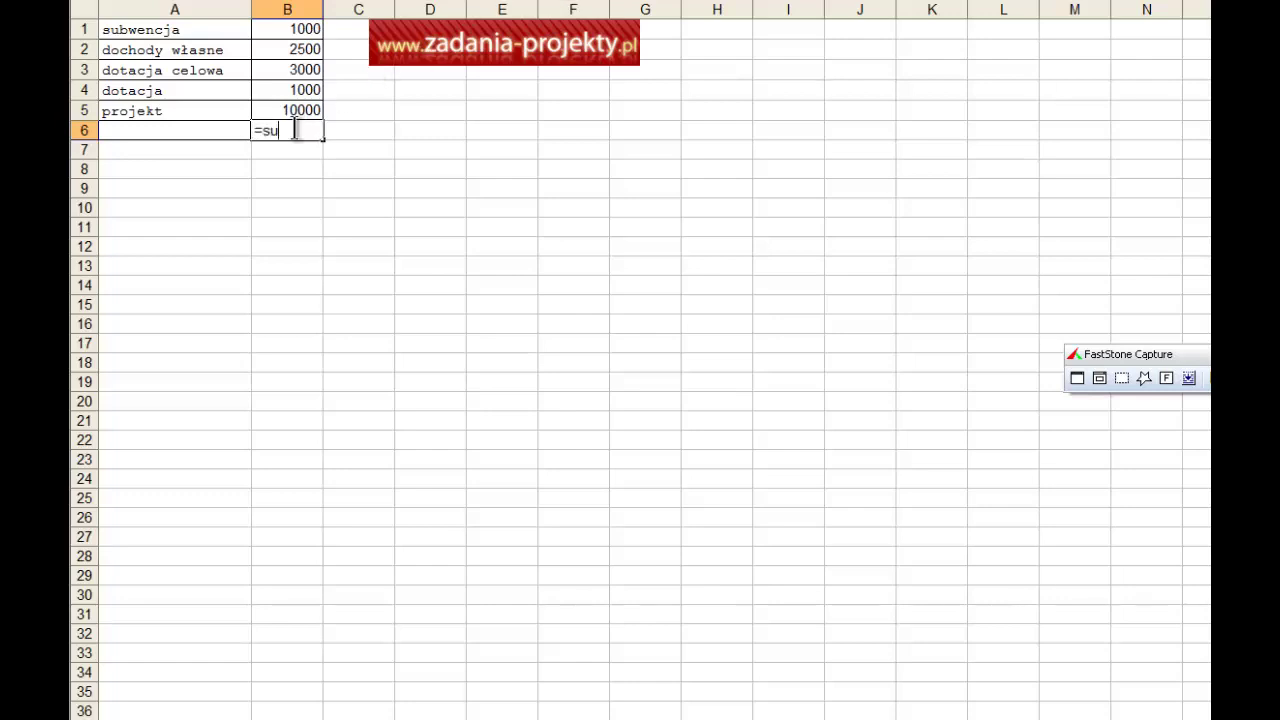
{"action": "type", "text": "ma("}
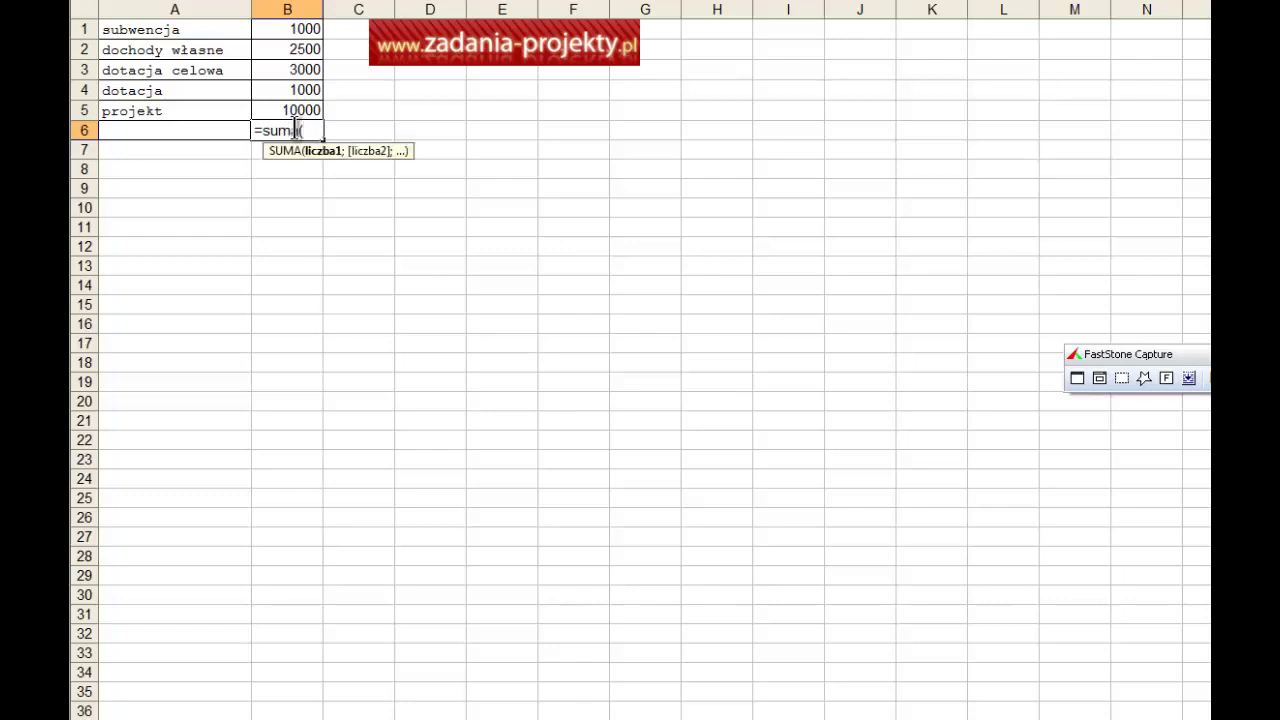
{"action": "left_click_drag", "start_coordinate": [286, 109], "coordinate": [288, 30]}
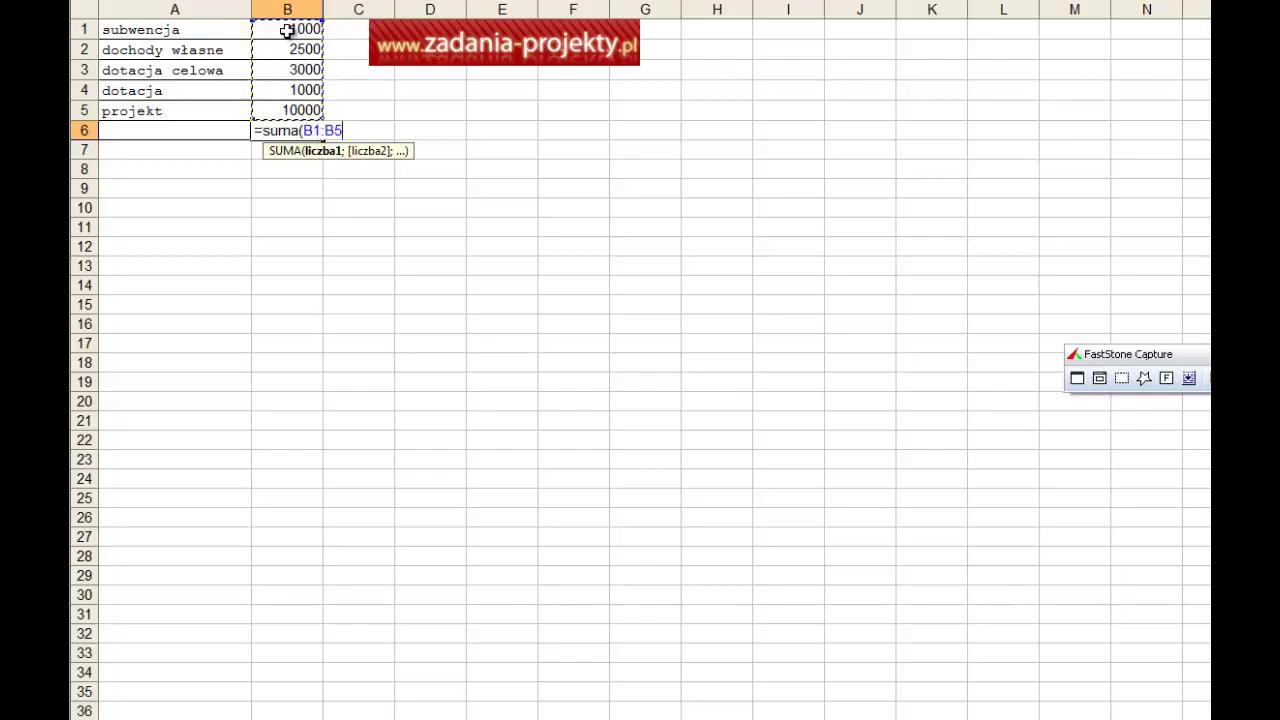
{"action": "type", "text": ")"}
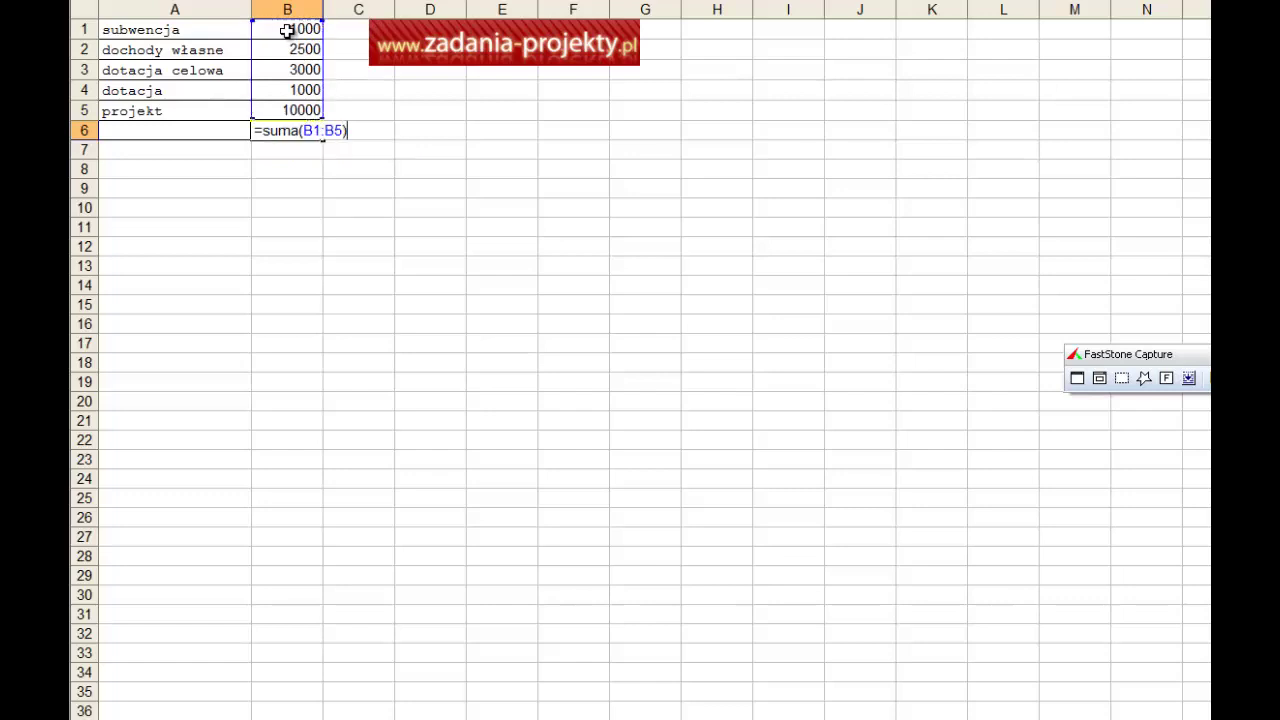
{"action": "key", "text": "Return"}
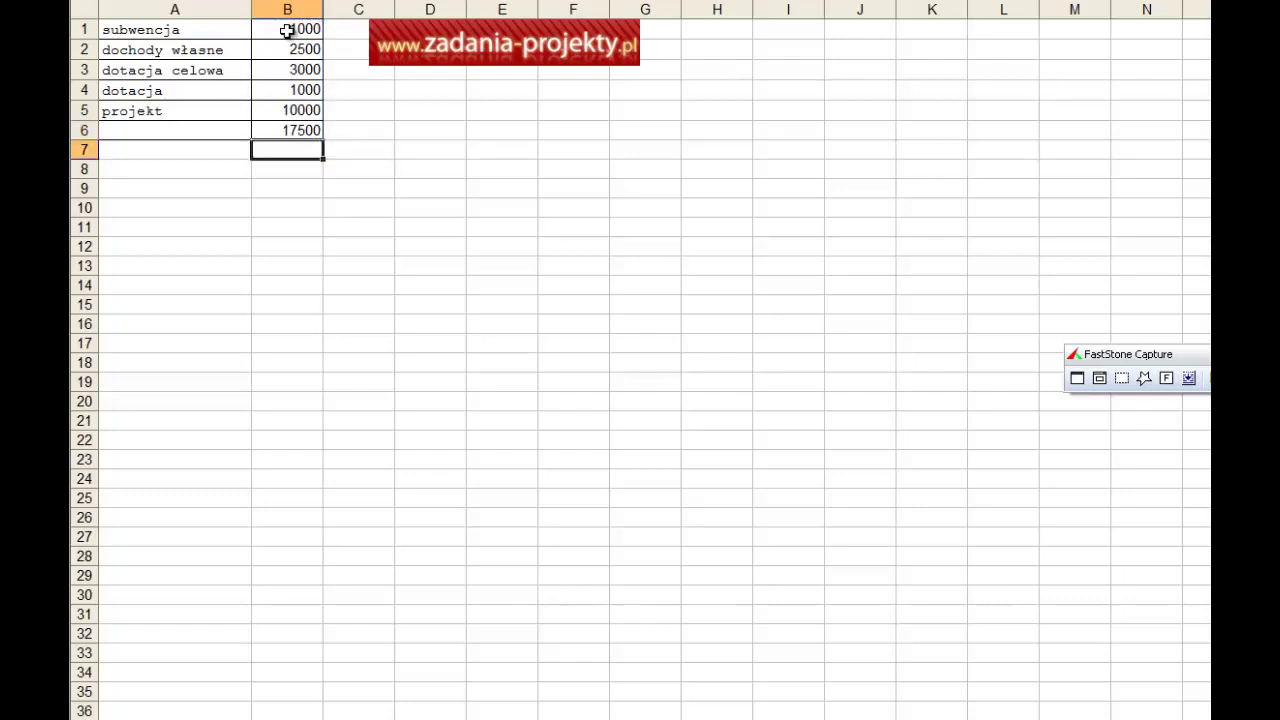
- Label the total row "suma" in cell A6 and make the total in B6 bold
{"action": "left_click", "coordinate": [224, 134]}
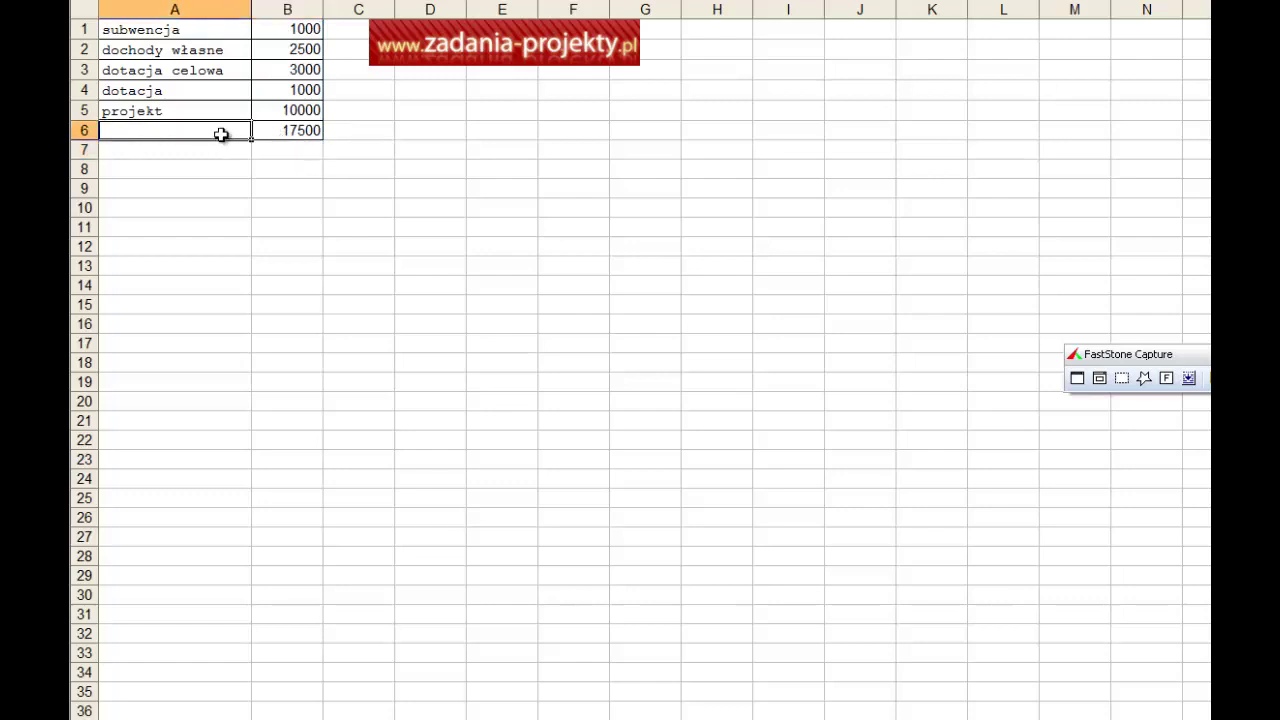
{"action": "type", "text": "suma"}
{"action": "key", "text": "Tab"}
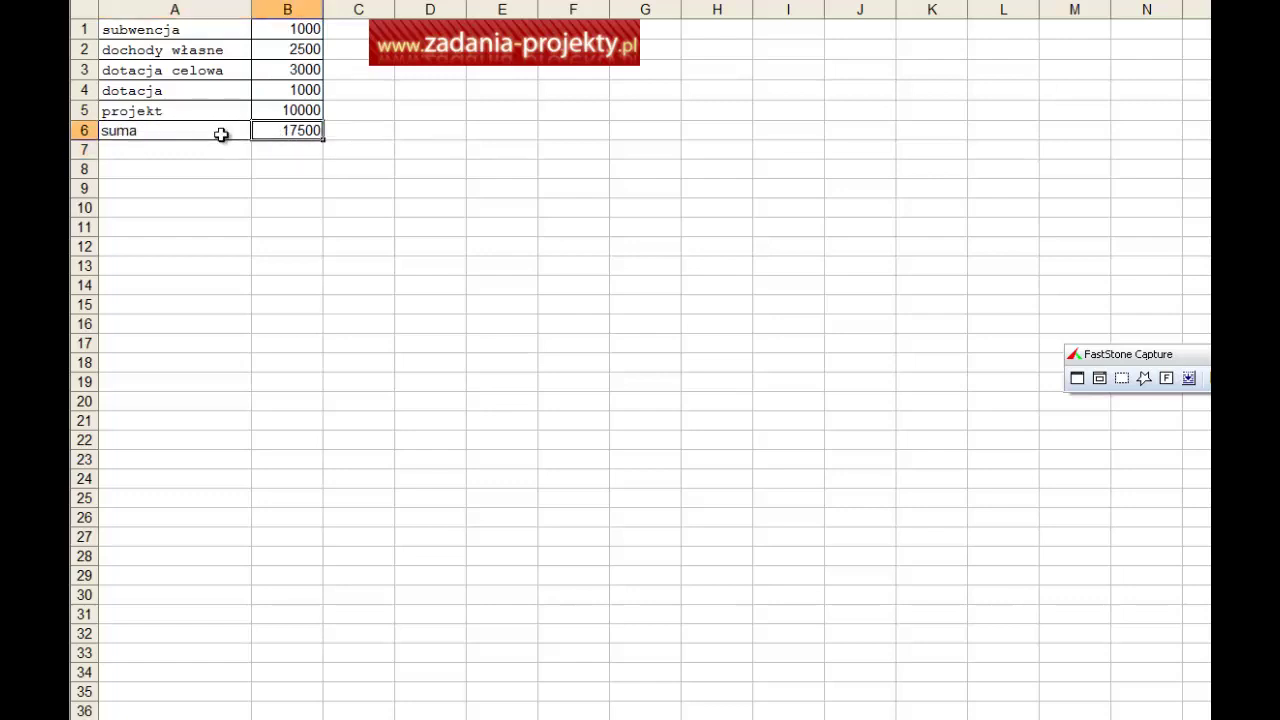
{"action": "key", "text": "ctrl+b"}
{"action": "key", "text": "Up"}
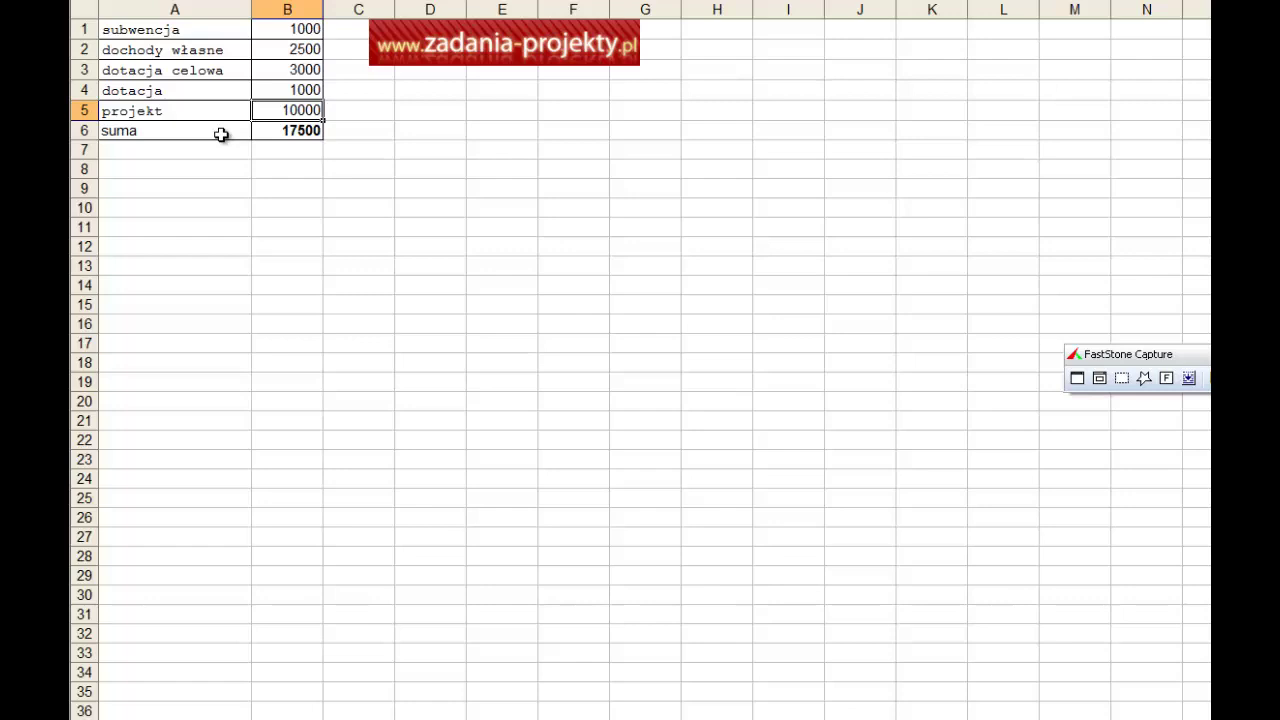
{"action": "key", "text": "Up"}
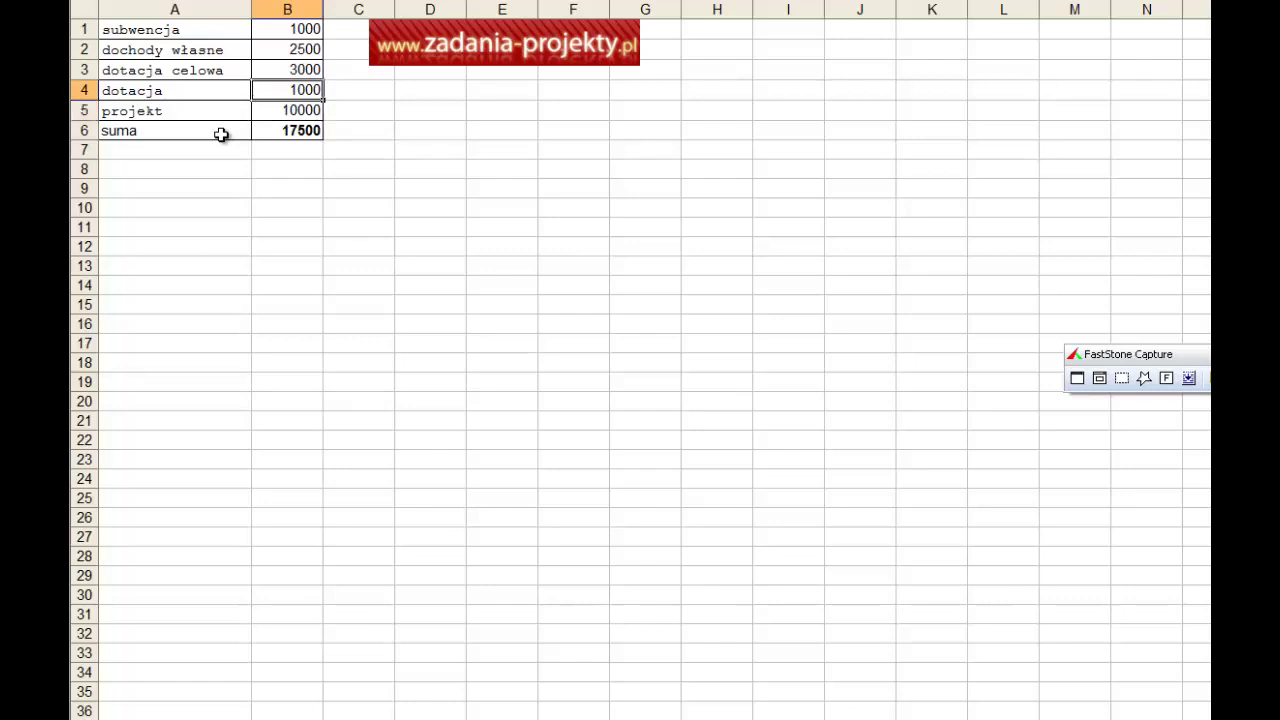
{"action": "key", "text": "Down"}
{"action": "key", "text": "Down"}
{"action": "key", "text": "Up"}
{"action": "key", "text": "Up"}
{"action": "key", "text": "Up"}
{"action": "key", "text": "Up"}
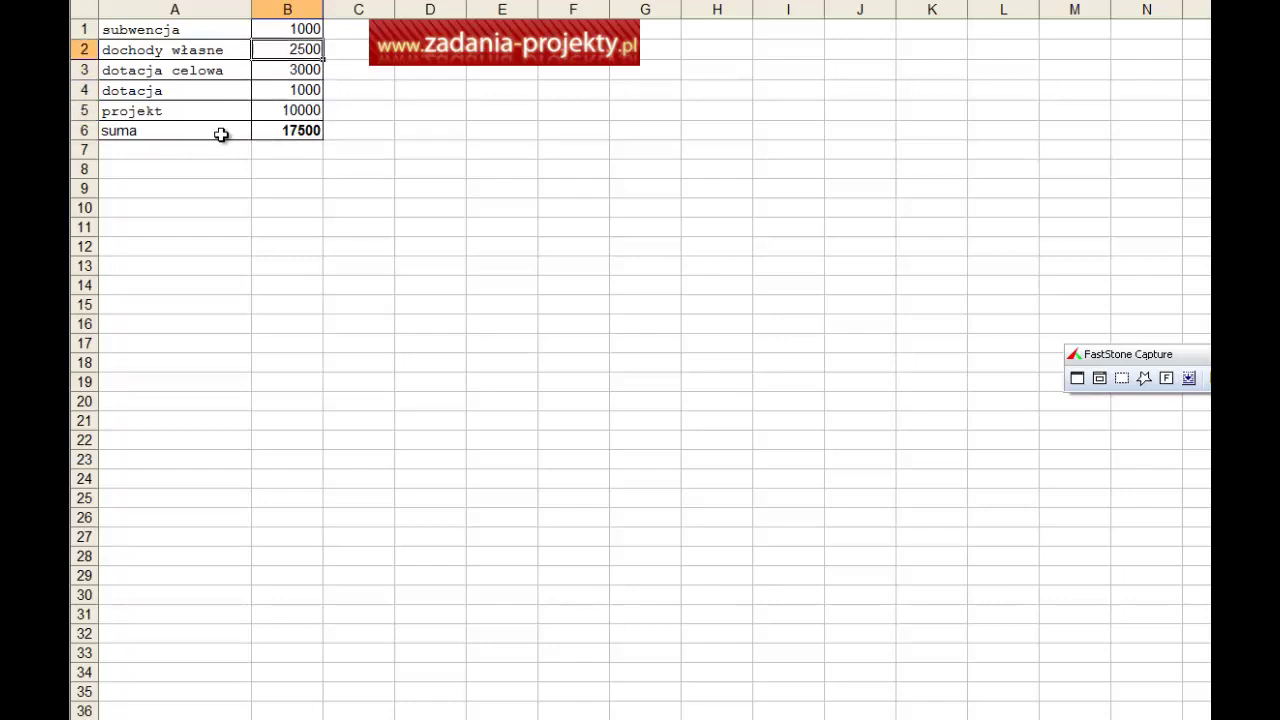
{"action": "key", "text": "Up"}
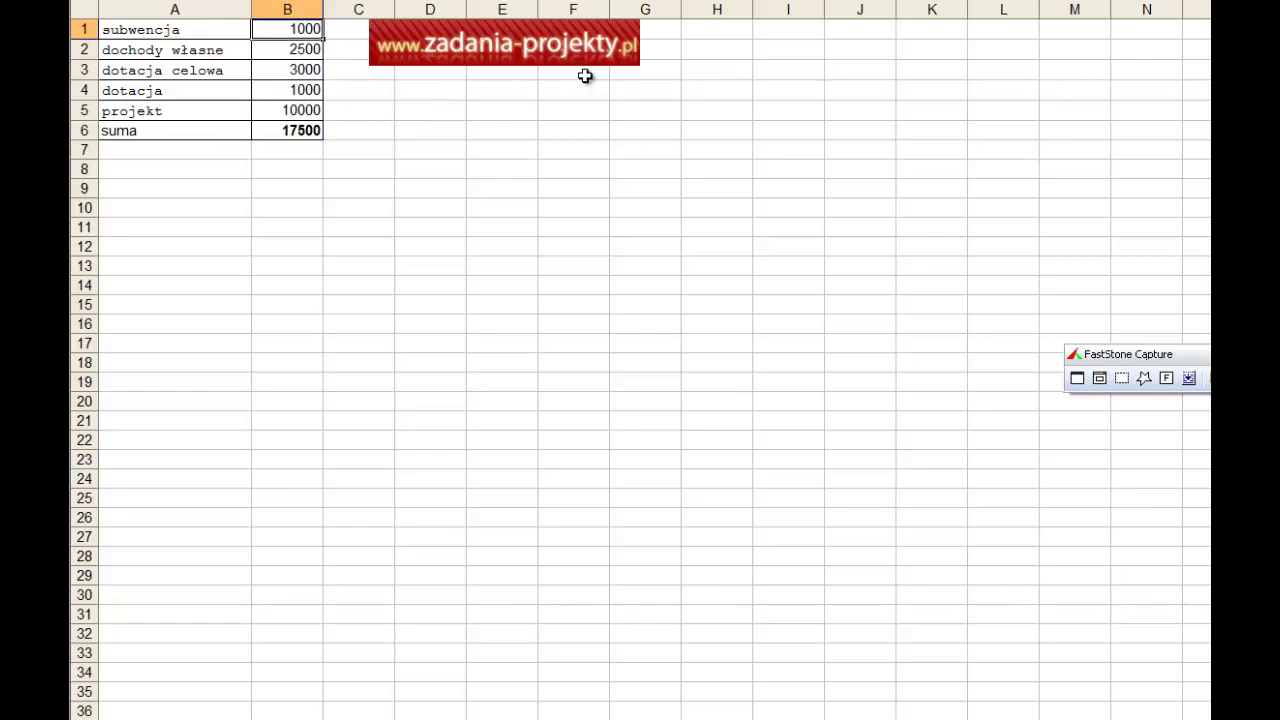
{"action": "left_click", "coordinate": [213, 28]}
{"action": "left_click_drag", "start_coordinate": [213, 28], "coordinate": [157, 103]}
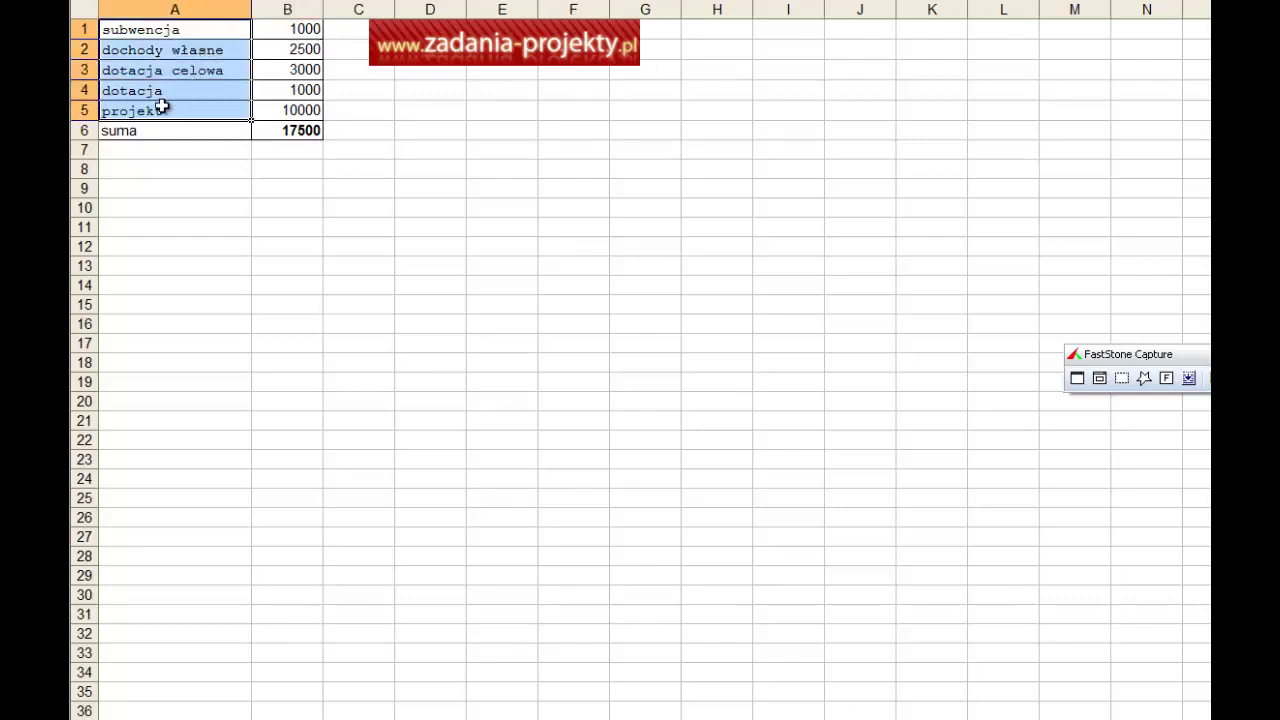
- Start a chart from the amounts in B1:B5 and choose the pie type (Kołowy) with its default subtype
{"action": "left_click", "coordinate": [290, 109]}
{"action": "left_click_drag", "start_coordinate": [290, 109], "coordinate": [277, 29]}
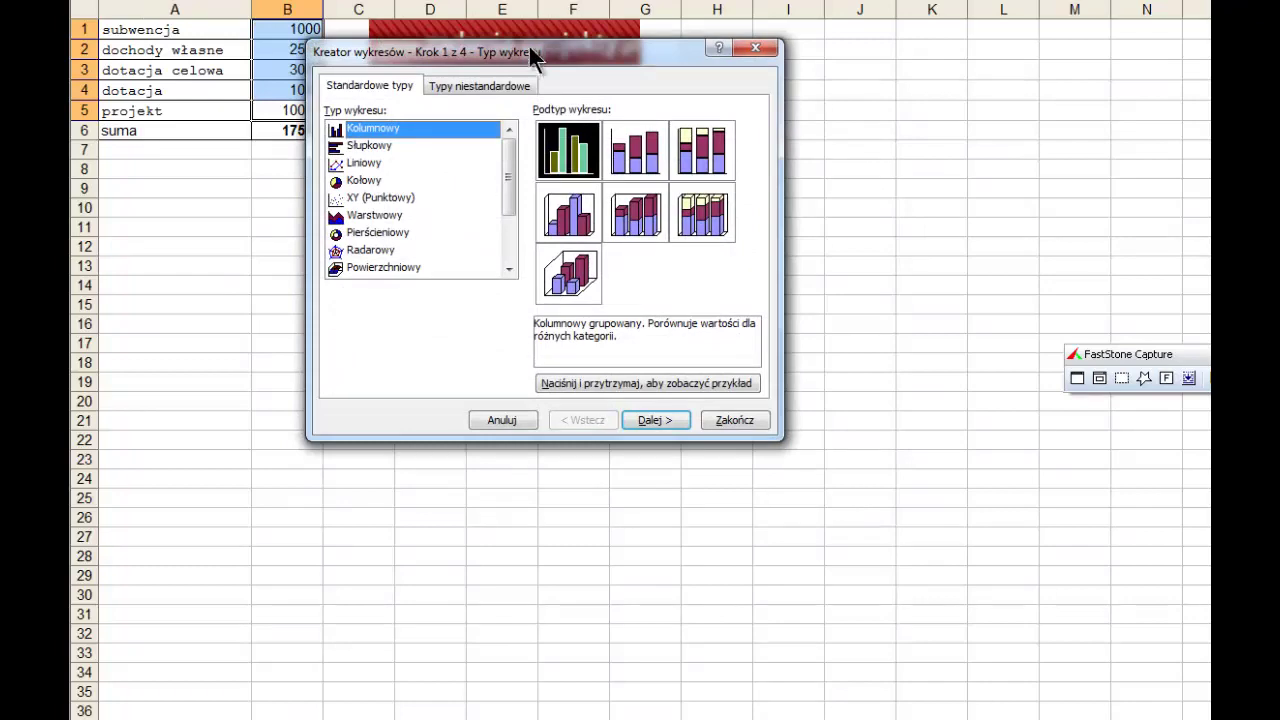
{"action": "left_click_drag", "start_coordinate": [527, 58], "coordinate": [591, 84]}
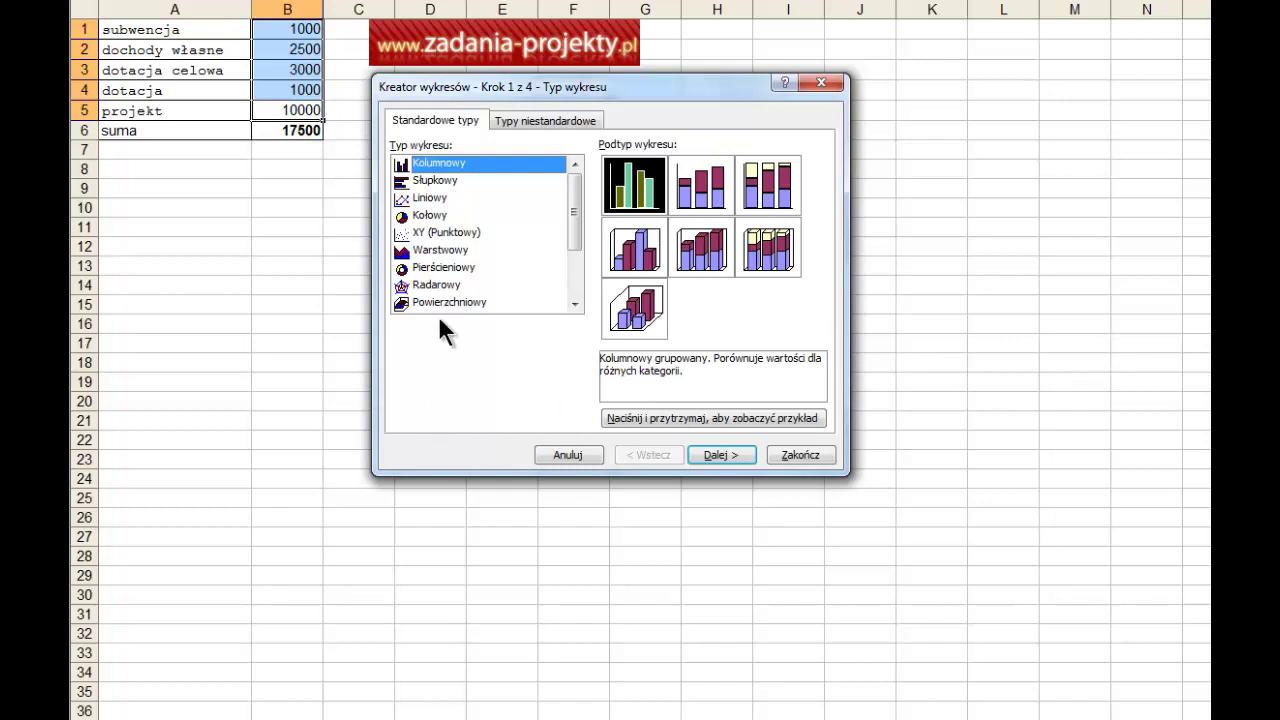
{"action": "left_click", "coordinate": [440, 214]}
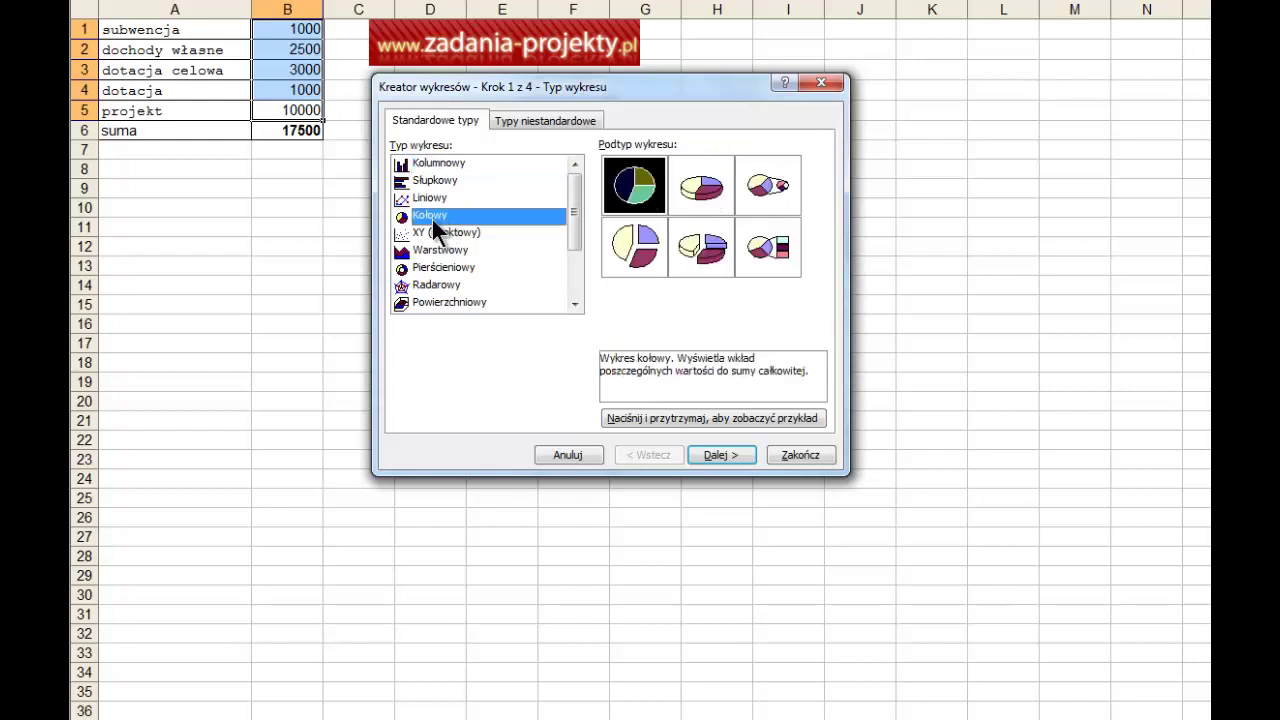
{"action": "left_click", "coordinate": [705, 453]}
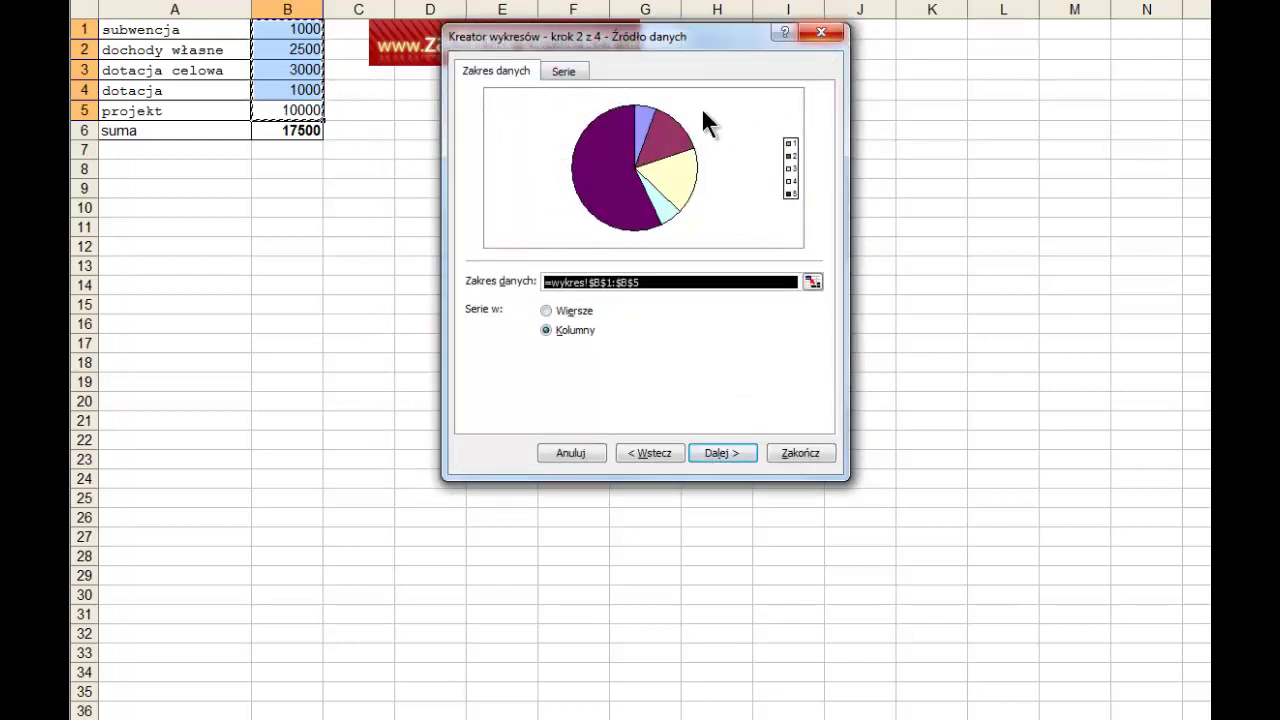
- Reselect B1:B5 as the chart's data range and assign A1:A5 as its category labels
{"action": "left_click", "coordinate": [290, 92]}
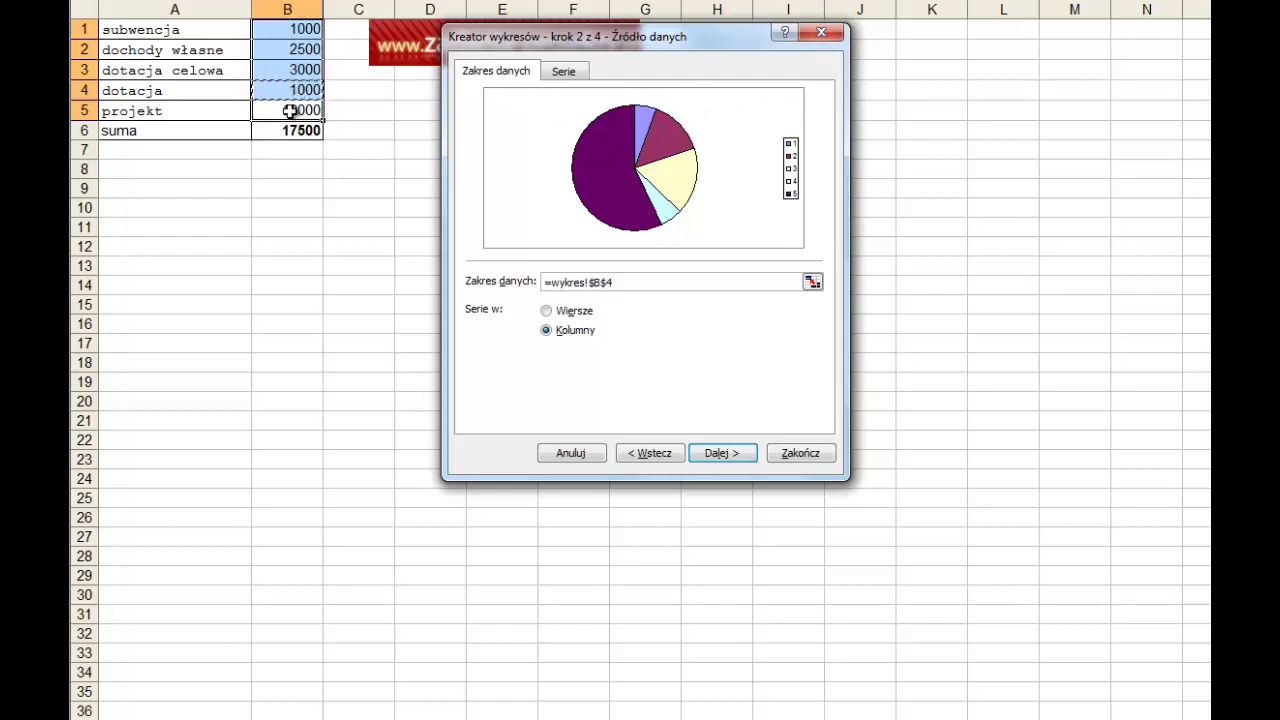
{"action": "left_click_drag", "start_coordinate": [290, 111], "coordinate": [308, 28]}
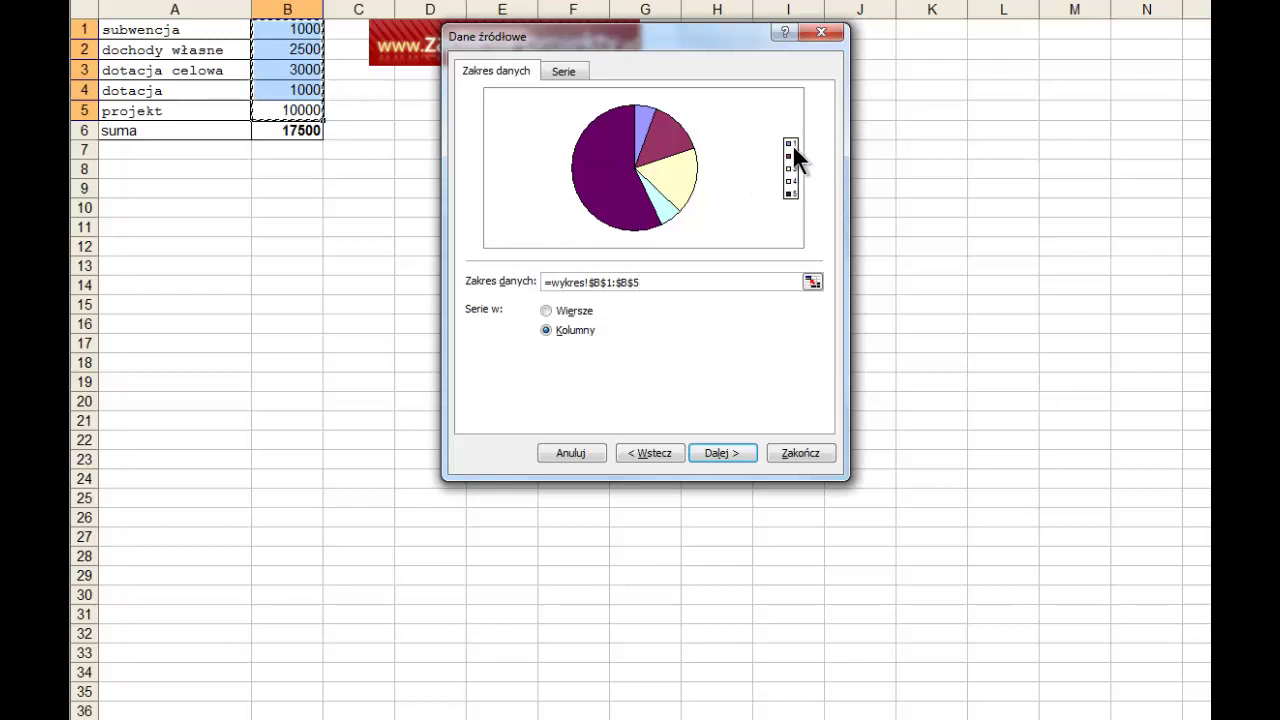
{"action": "left_click", "coordinate": [565, 71]}
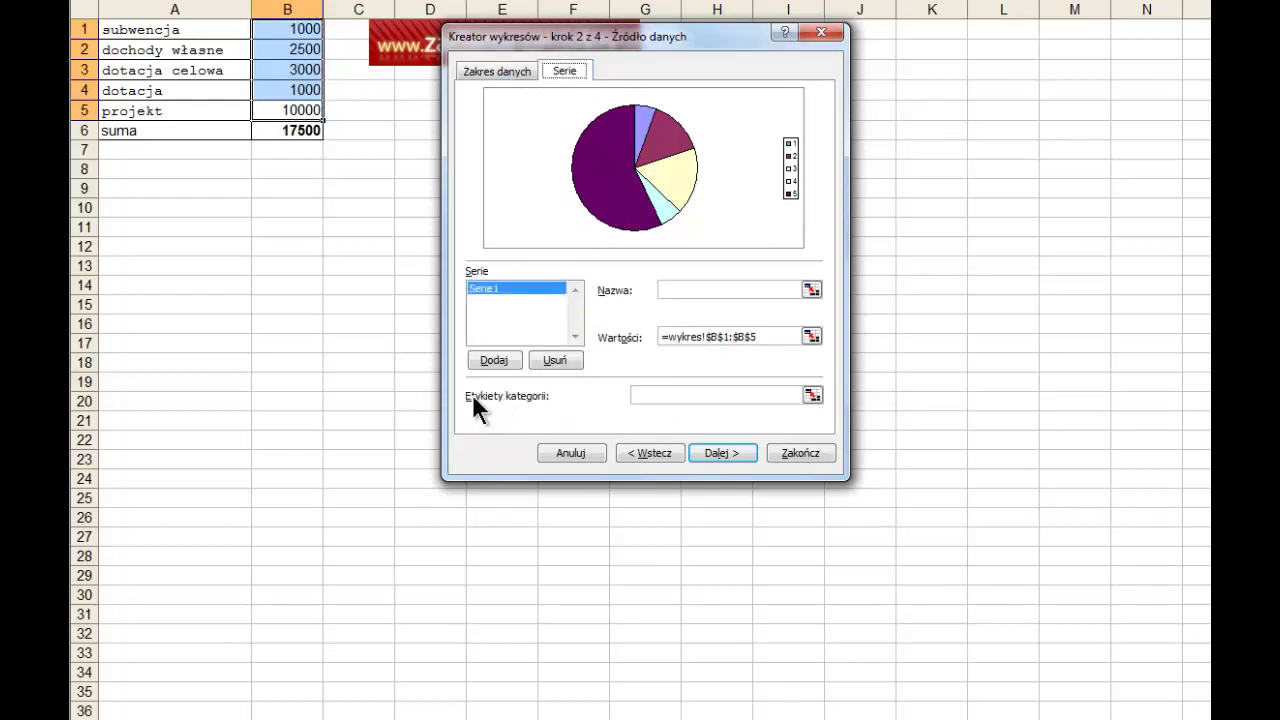
{"action": "left_click", "coordinate": [811, 396]}
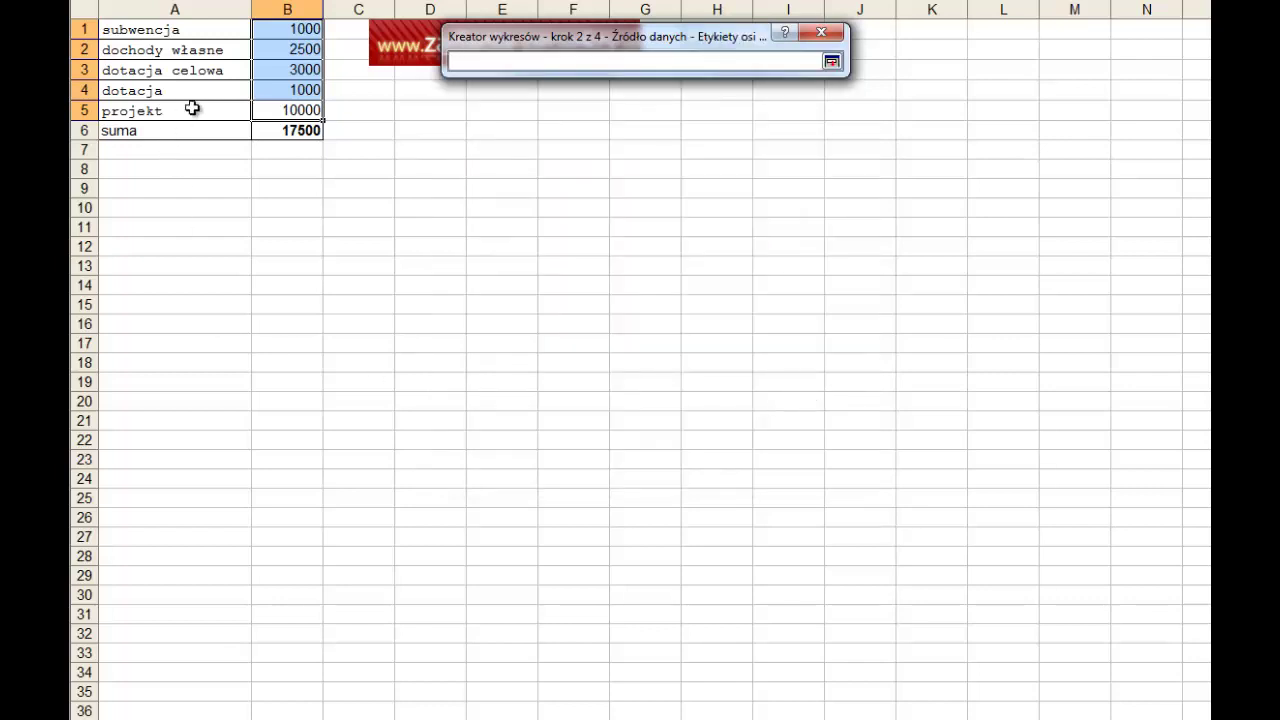
{"action": "left_click_drag", "start_coordinate": [192, 109], "coordinate": [236, 31]}
{"action": "left_click", "coordinate": [835, 63]}
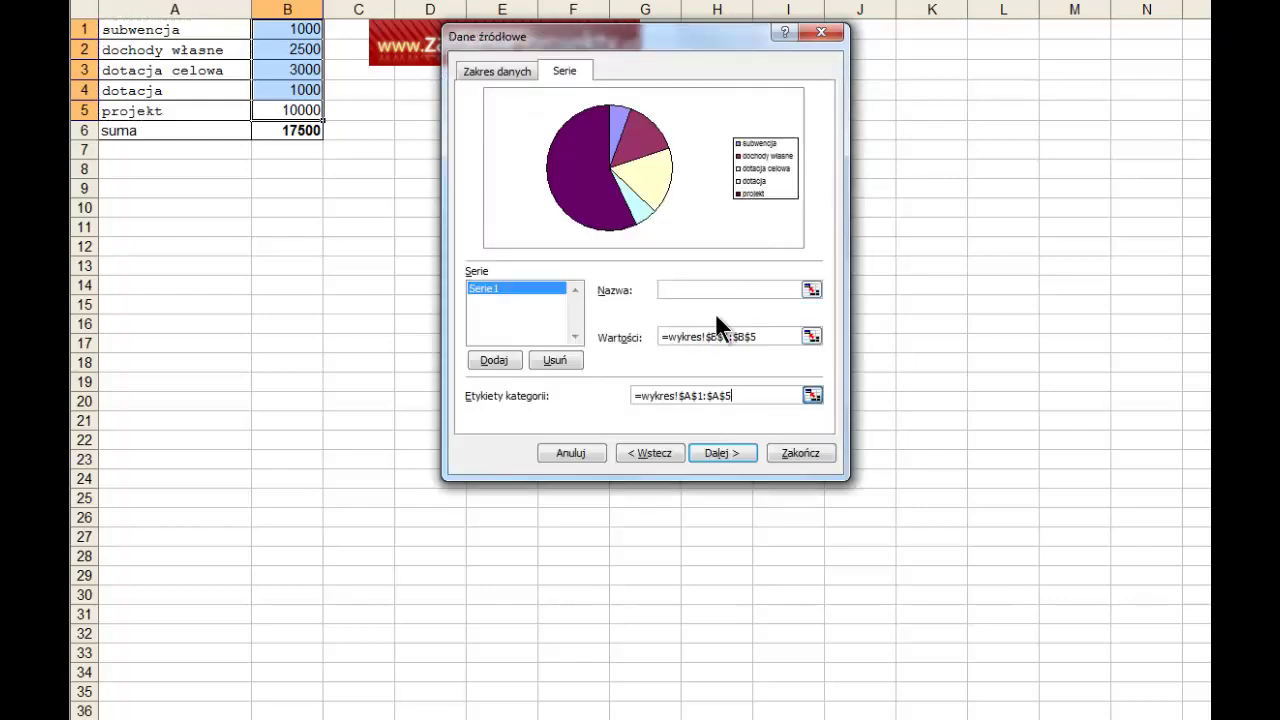
- Name the data series "źródła finansowania" and proceed to the chart options
{"action": "left_click", "coordinate": [740, 289]}
{"action": "type", "text": "źródła finansowania"}
{"action": "left_click", "coordinate": [717, 453]}
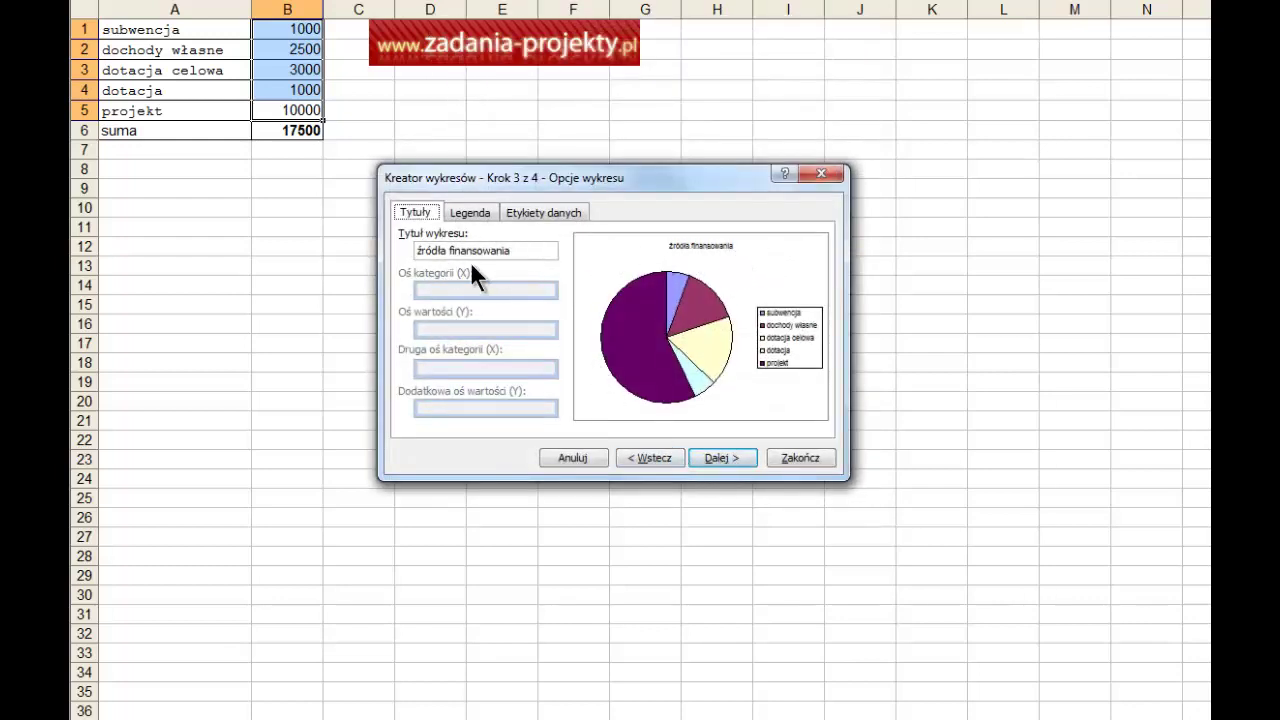
- Change the chart title to "Źródła finansowania ...." with a capital first letter and trailing dots
{"action": "left_click", "coordinate": [422, 249]}
{"action": "key", "text": "Delete"}
{"action": "type", "text": "Ź"}
{"action": "key", "text": "End"}
{"action": "type", "text": "...."}
- Set the legend position to Na dole and include the value and percentage in the pie chart's data labels
{"action": "left_click", "coordinate": [481, 214]}
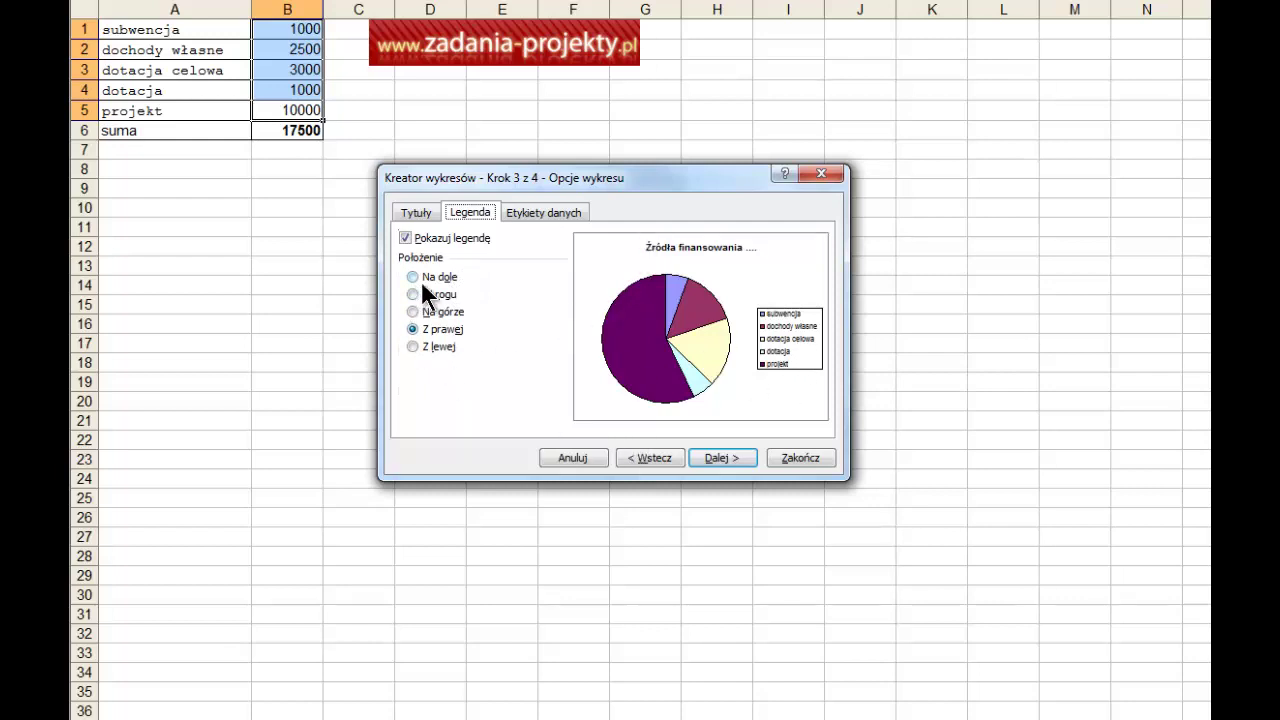
{"action": "left_click", "coordinate": [446, 286]}
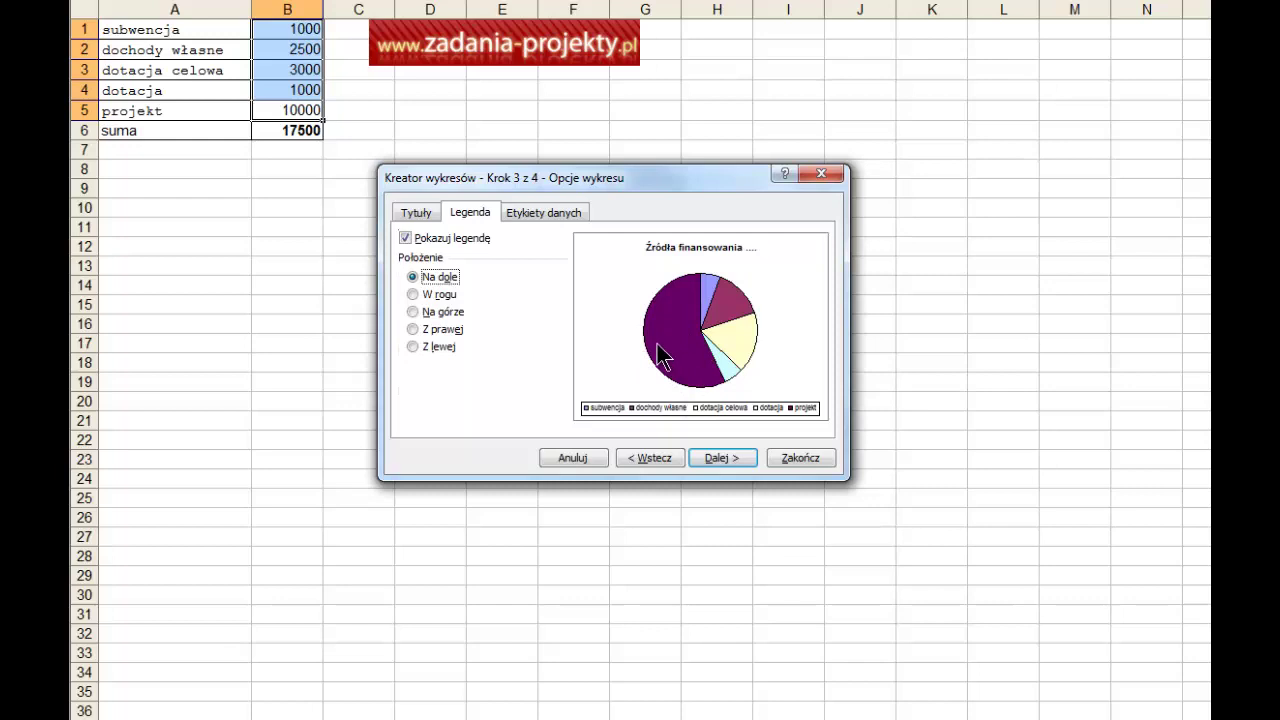
{"action": "left_click", "coordinate": [555, 215]}
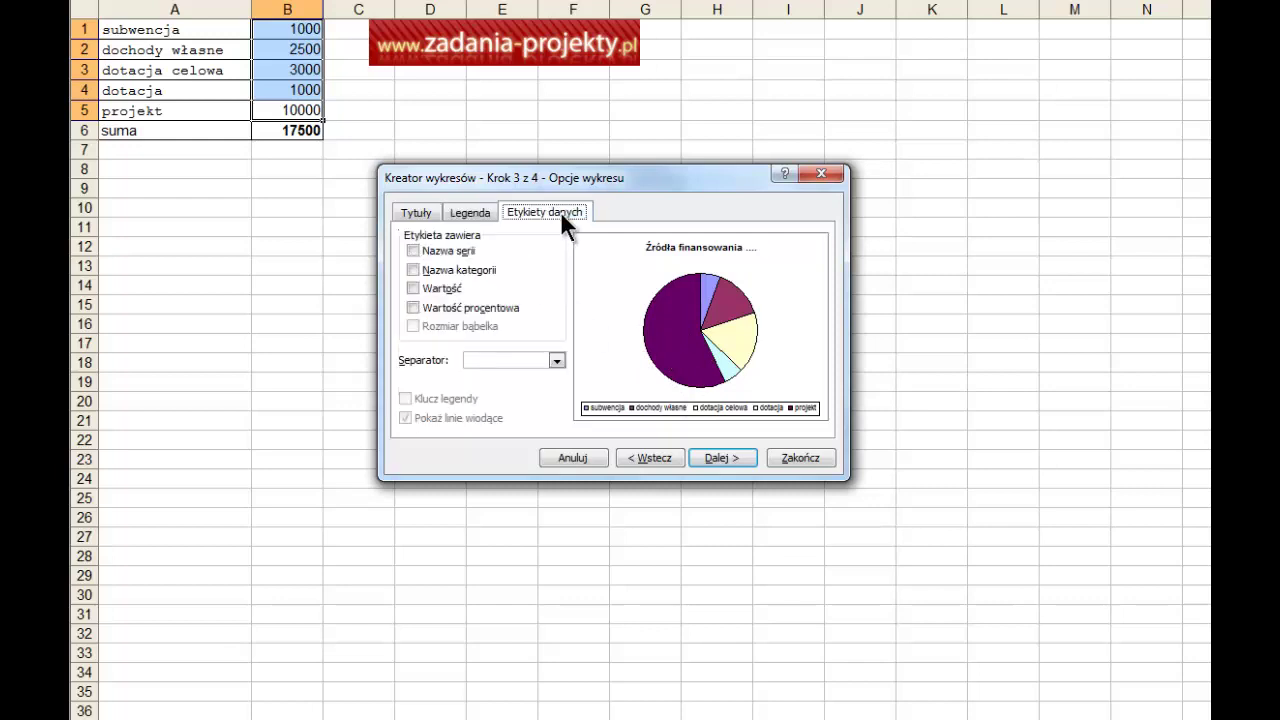
{"action": "left_click", "coordinate": [414, 286]}
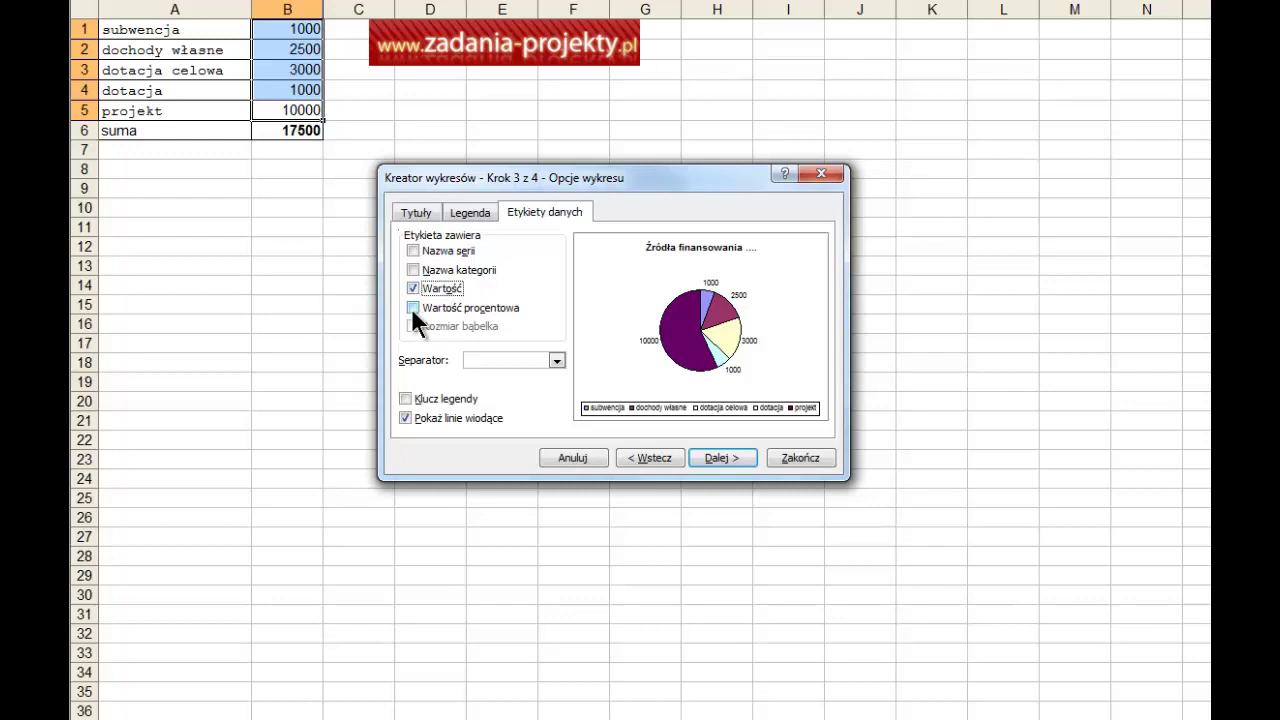
{"action": "left_click", "coordinate": [412, 308]}
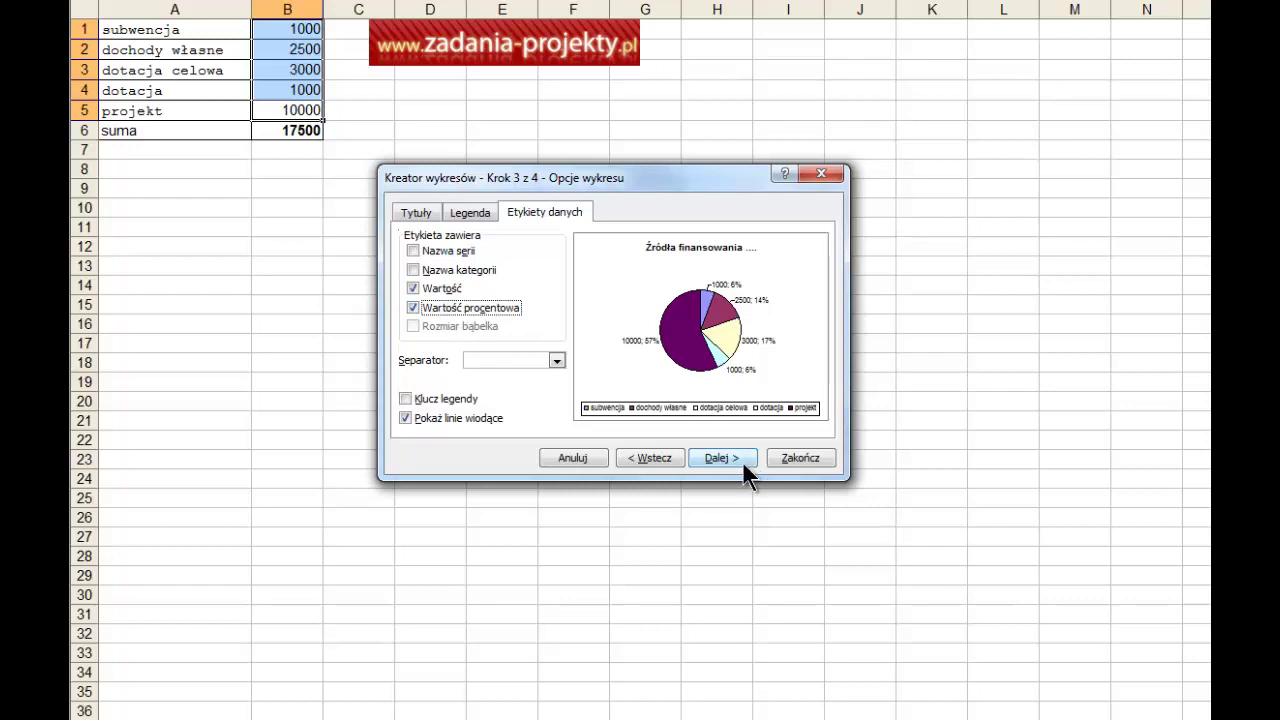
- Try including the series name and the category name, one at a time, in the pie chart's data labels
{"action": "left_click", "coordinate": [435, 251]}
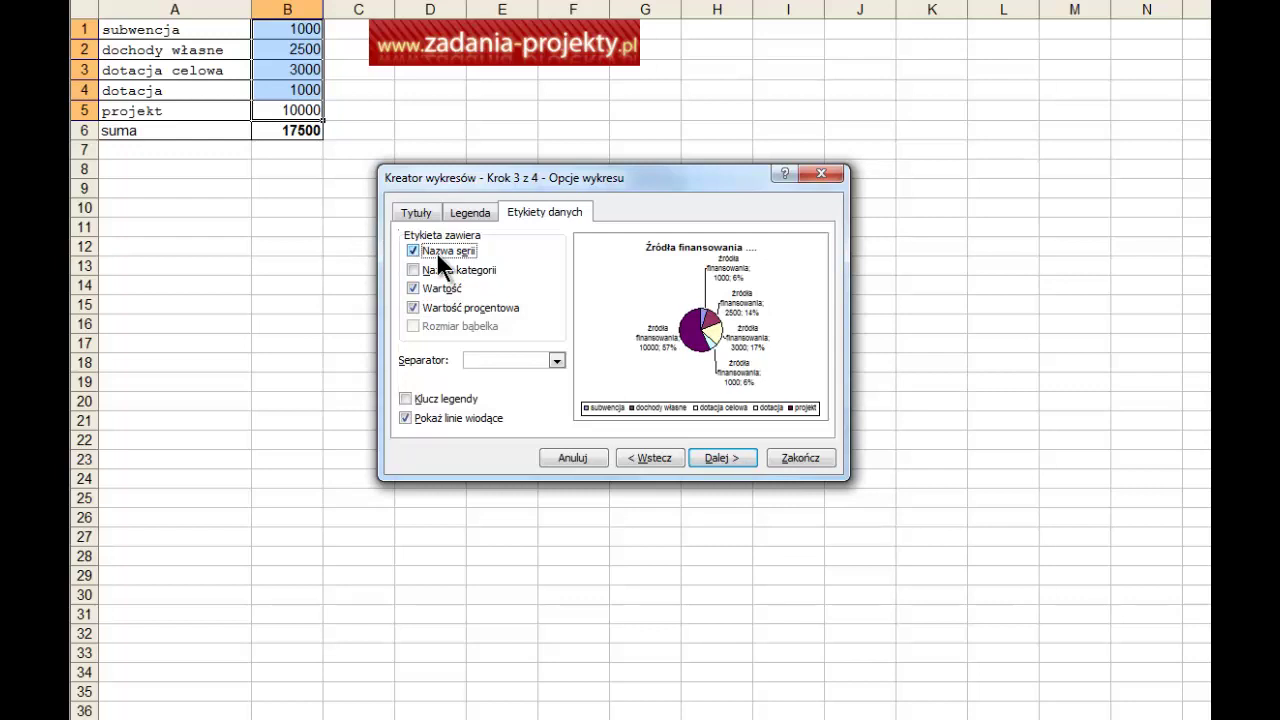
{"action": "left_click", "coordinate": [436, 251]}
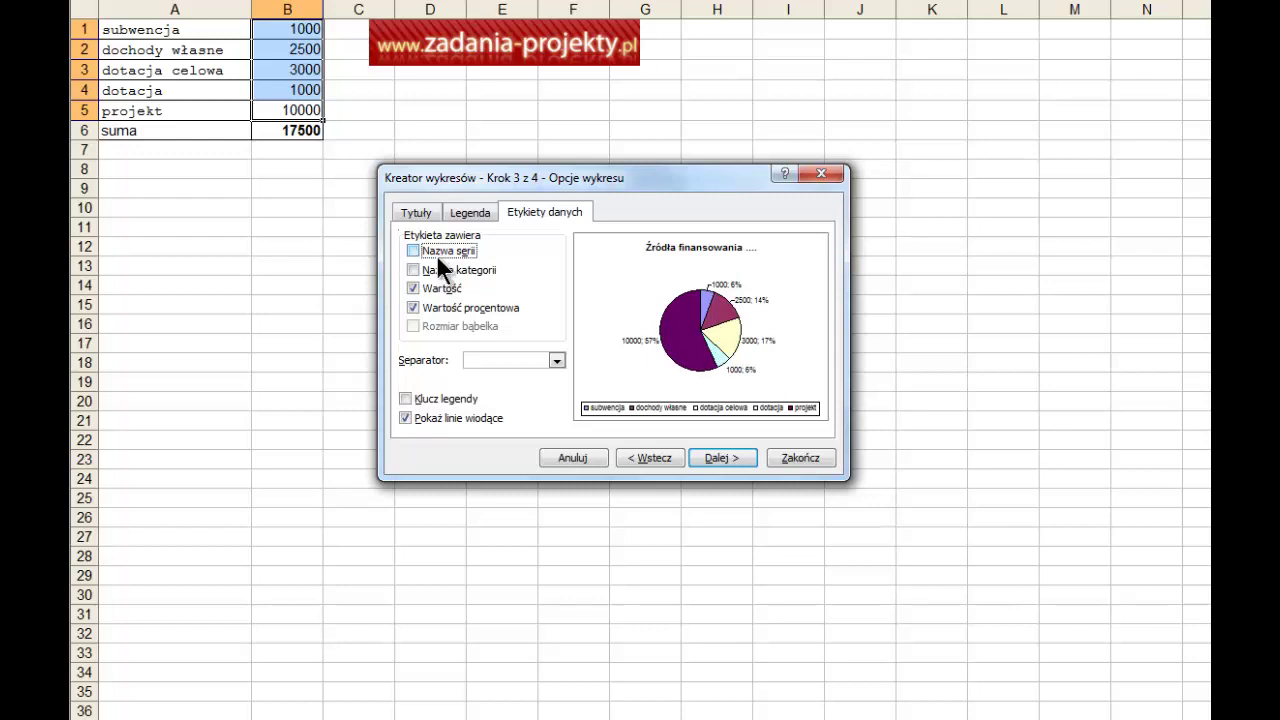
{"action": "left_click", "coordinate": [442, 268]}
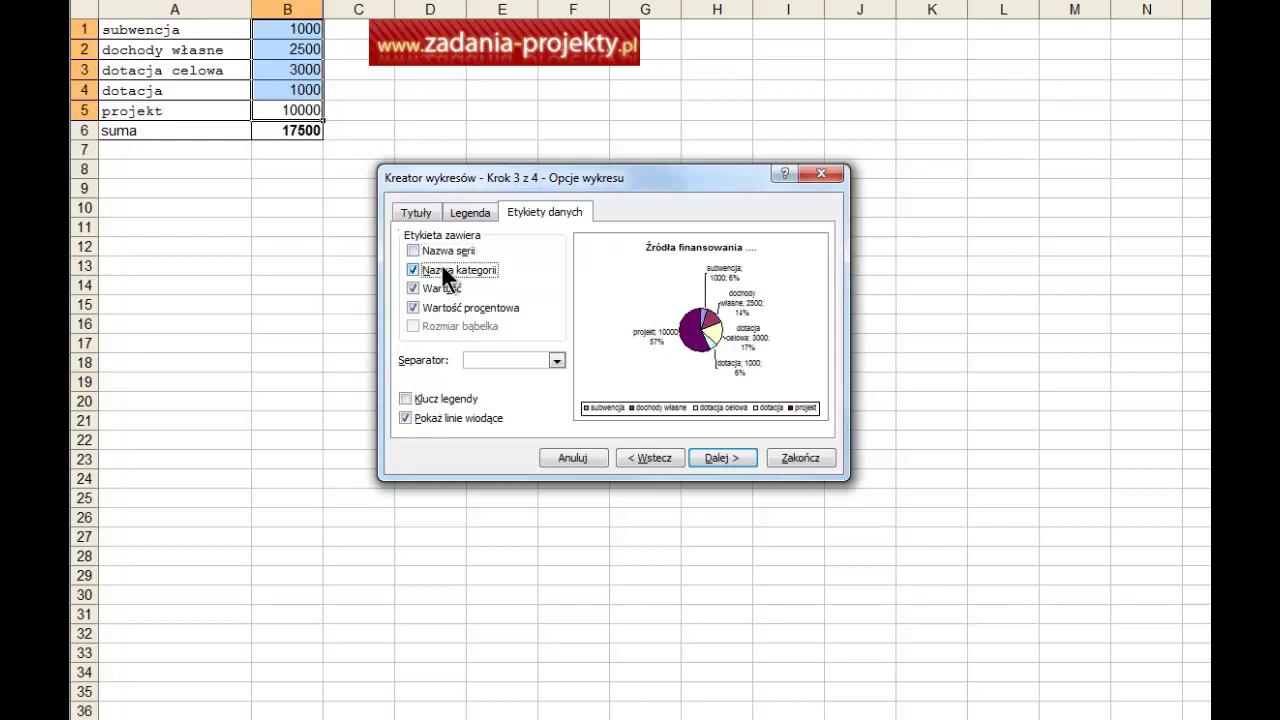
{"action": "left_click", "coordinate": [443, 269]}
{"action": "left_click", "coordinate": [450, 252]}
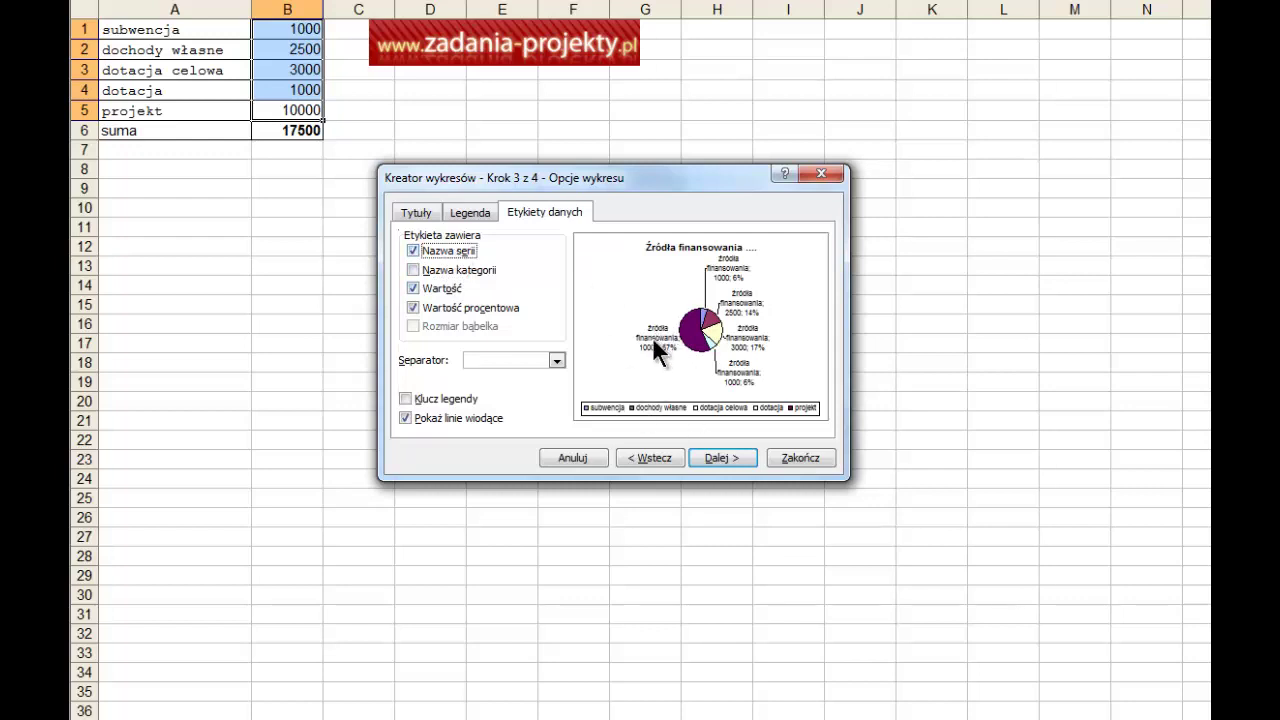
{"action": "left_click", "coordinate": [433, 250]}
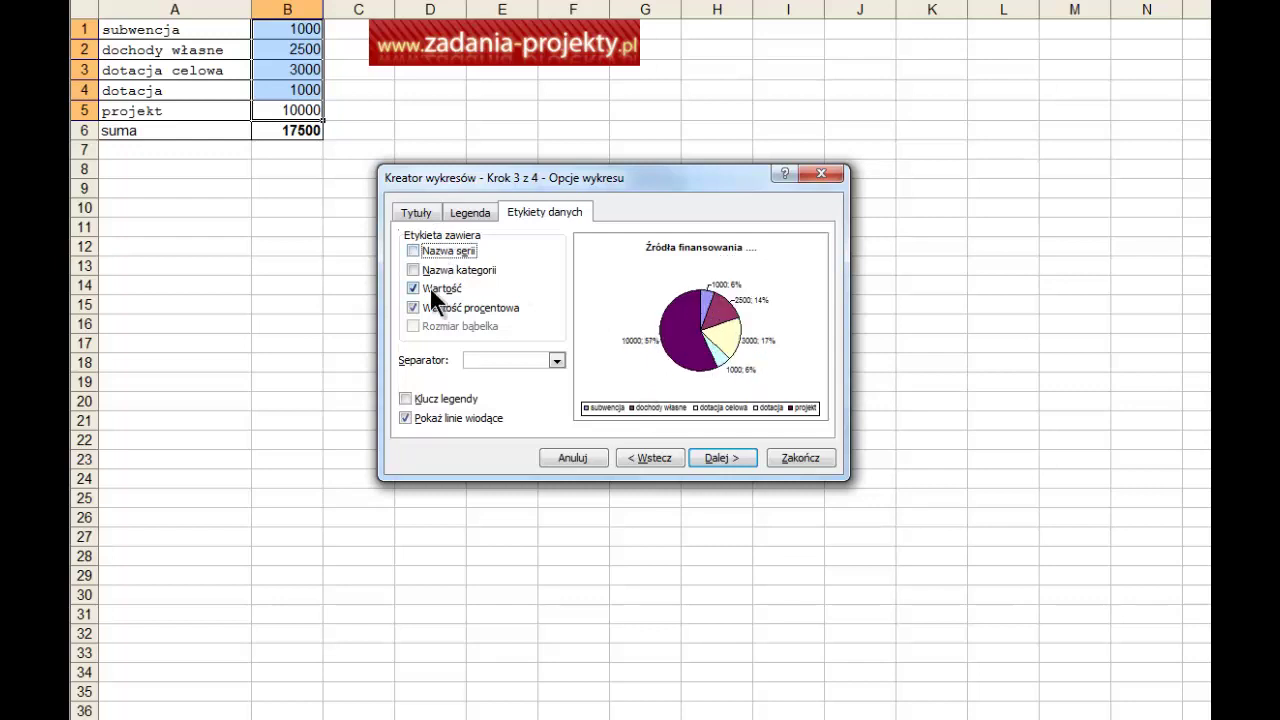
{"action": "left_click", "coordinate": [468, 270]}
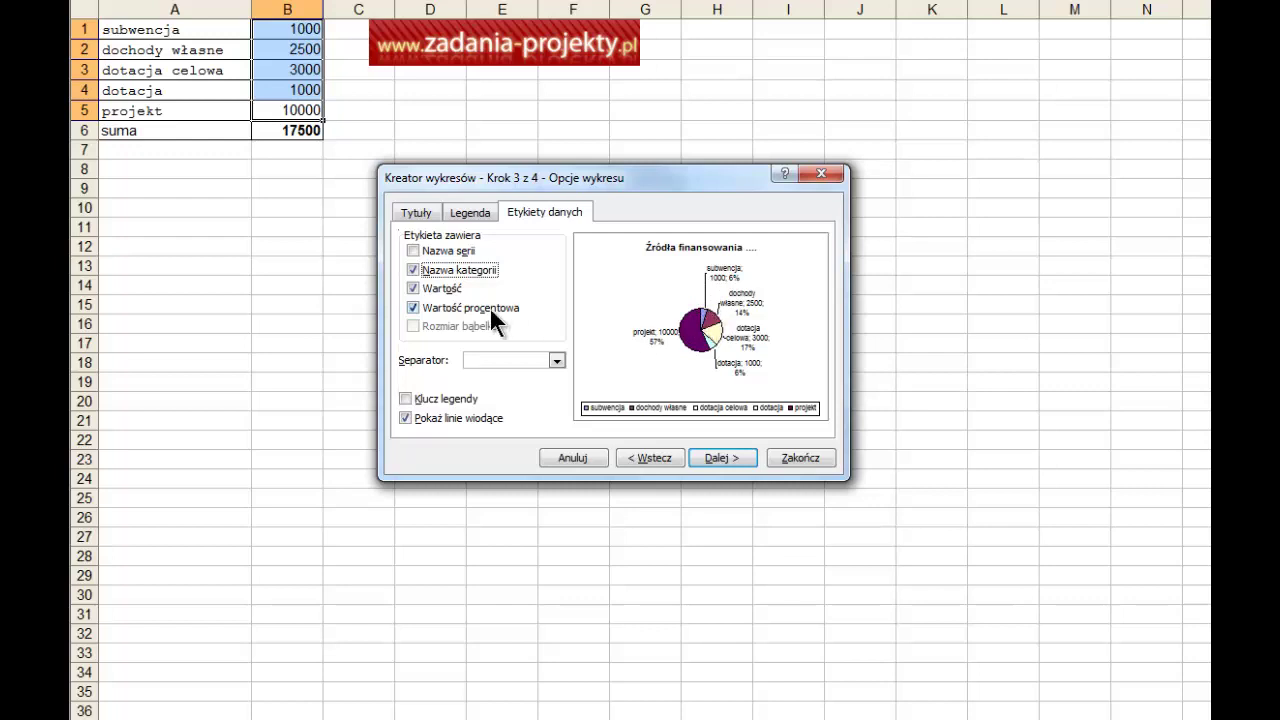
{"action": "left_click", "coordinate": [493, 269]}
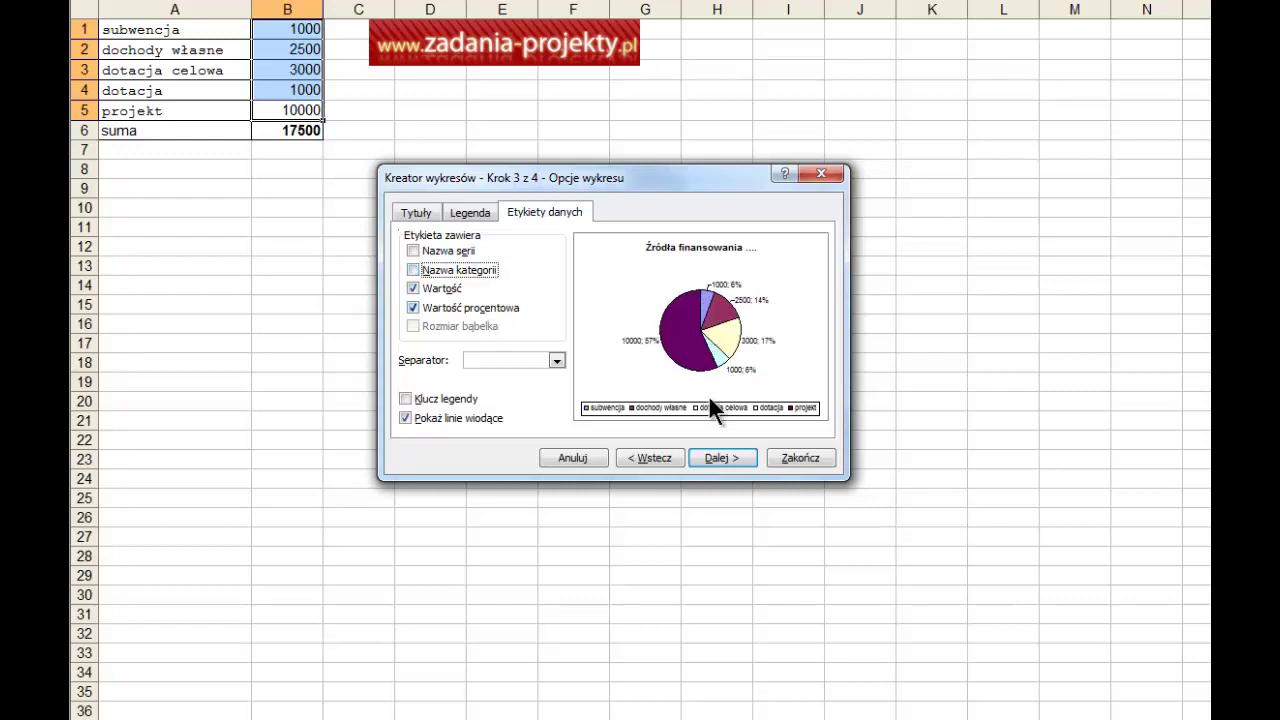
- Place the finished chart as an object in the wykres sheet and move it beneath the data table, starting around row 9
{"action": "left_click", "coordinate": [749, 457]}
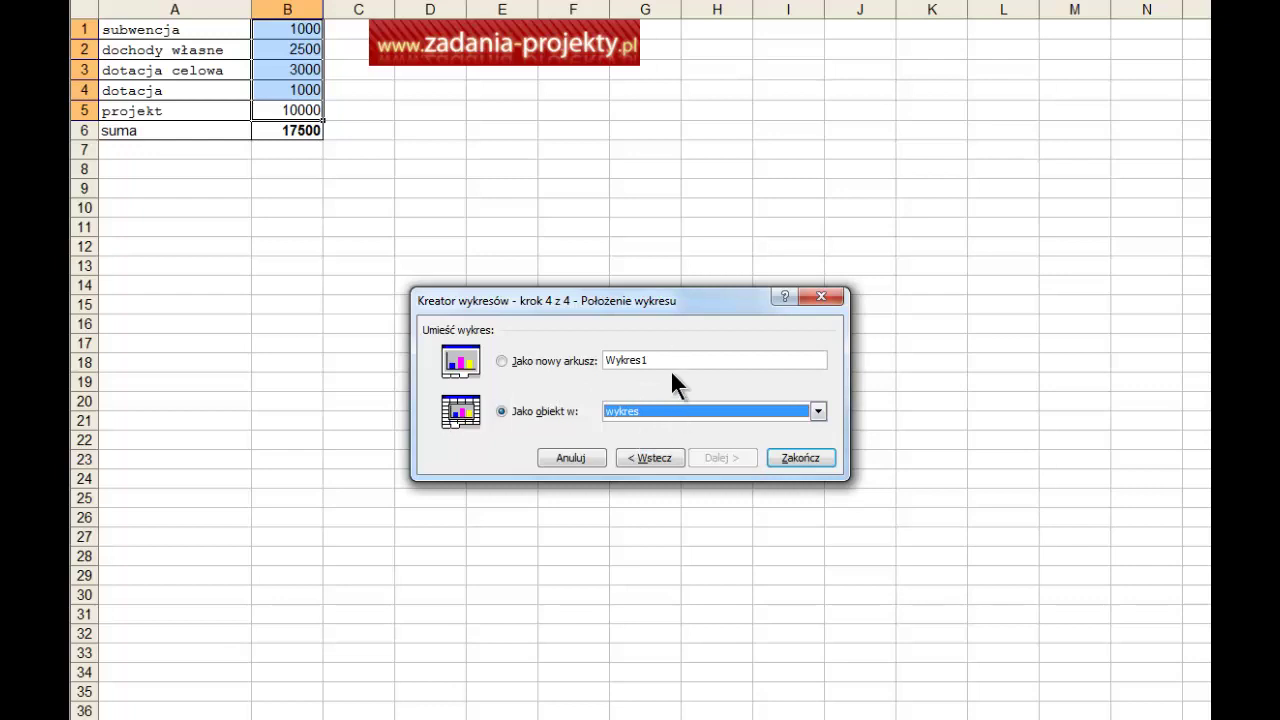
{"action": "left_click", "coordinate": [577, 358]}
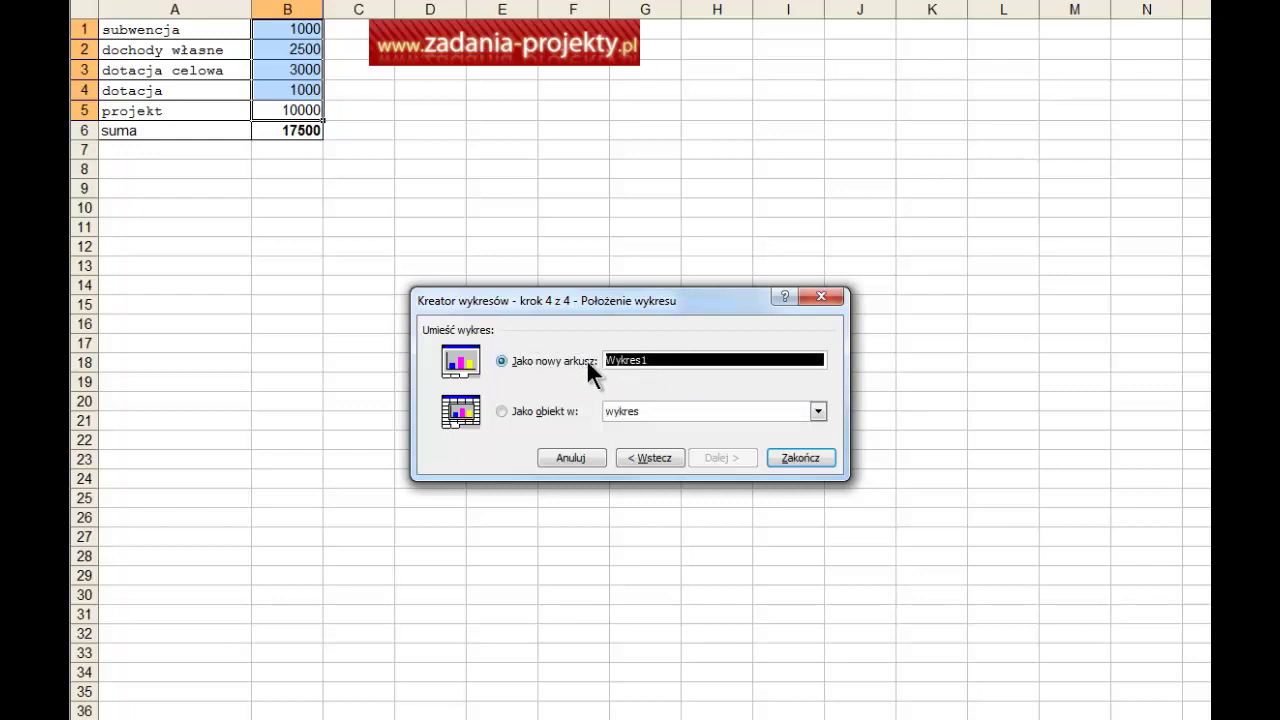
{"action": "left_click", "coordinate": [570, 415]}
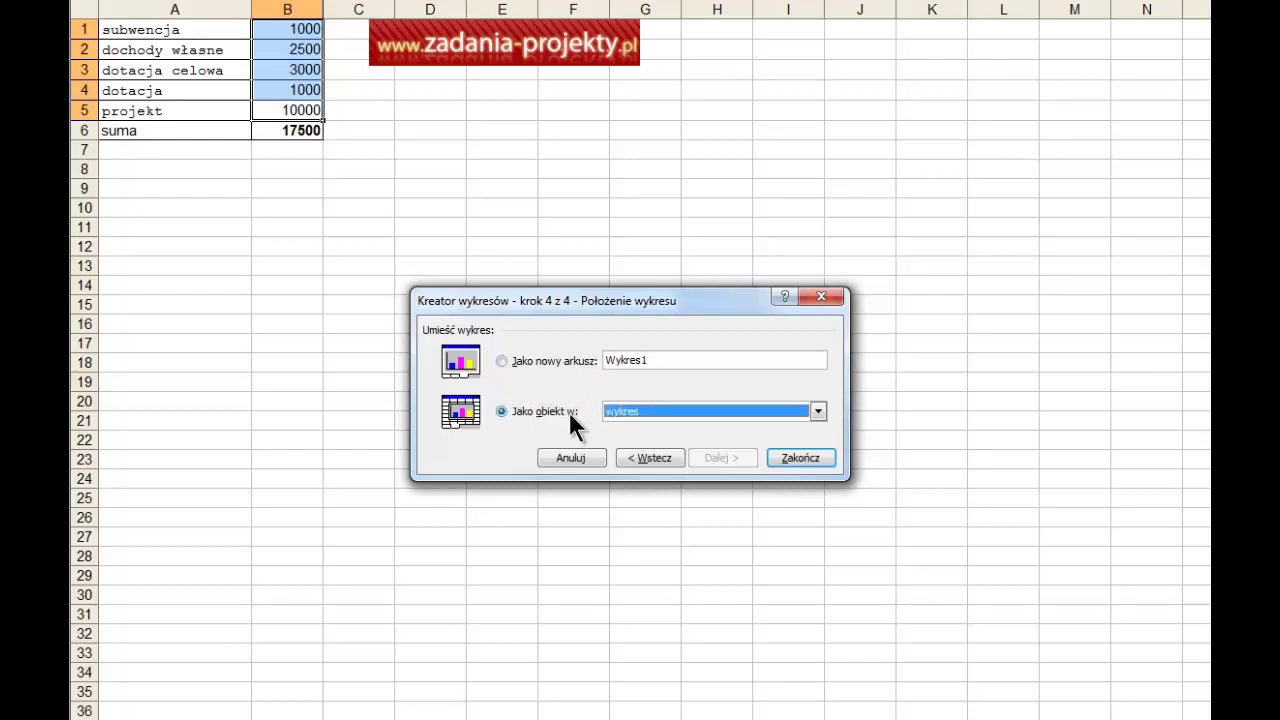
{"action": "left_click", "coordinate": [808, 456]}
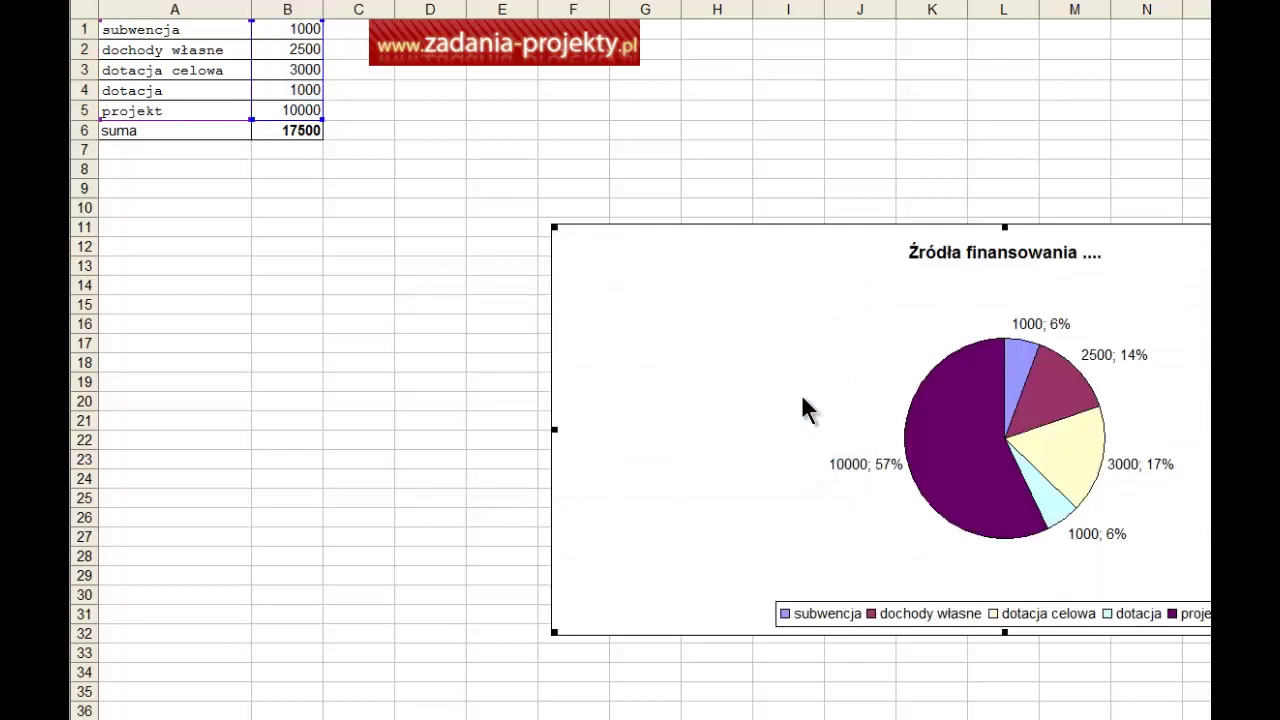
{"action": "left_click_drag", "start_coordinate": [688, 284], "coordinate": [322, 243]}
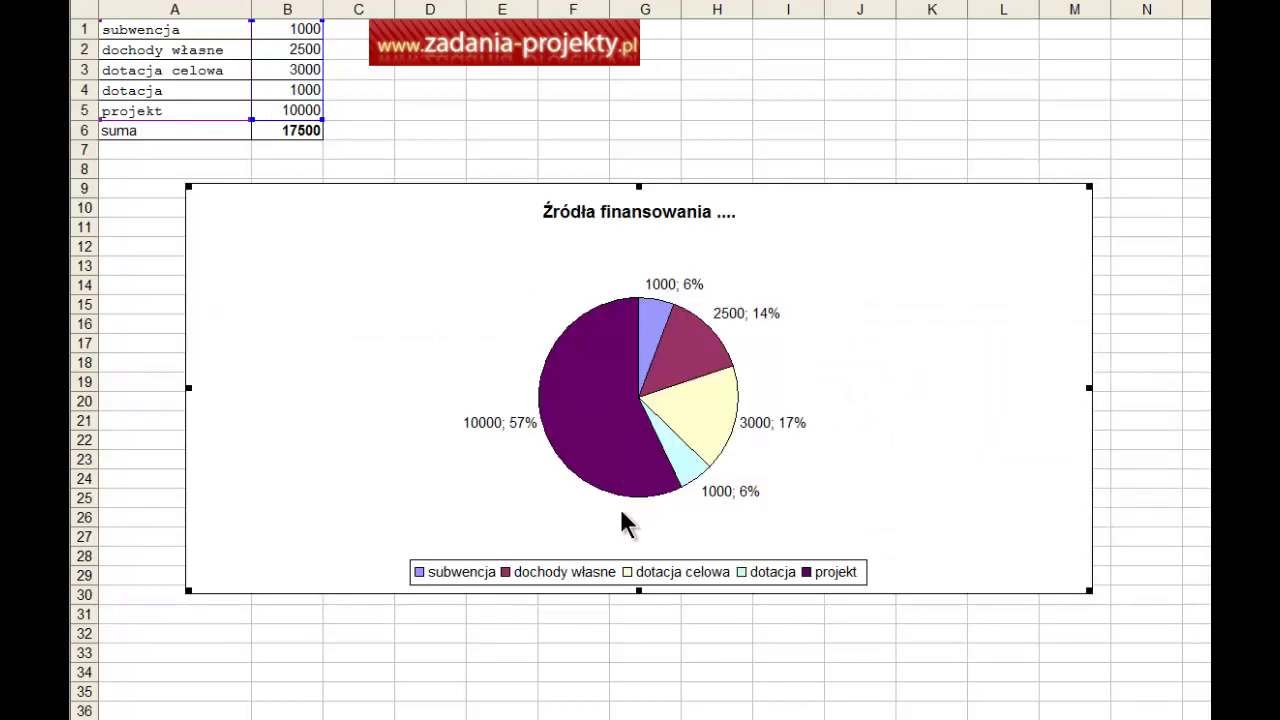
- Try font size 16 on the chart legend's text and undo the change
{"action": "left_click", "coordinate": [575, 575]}
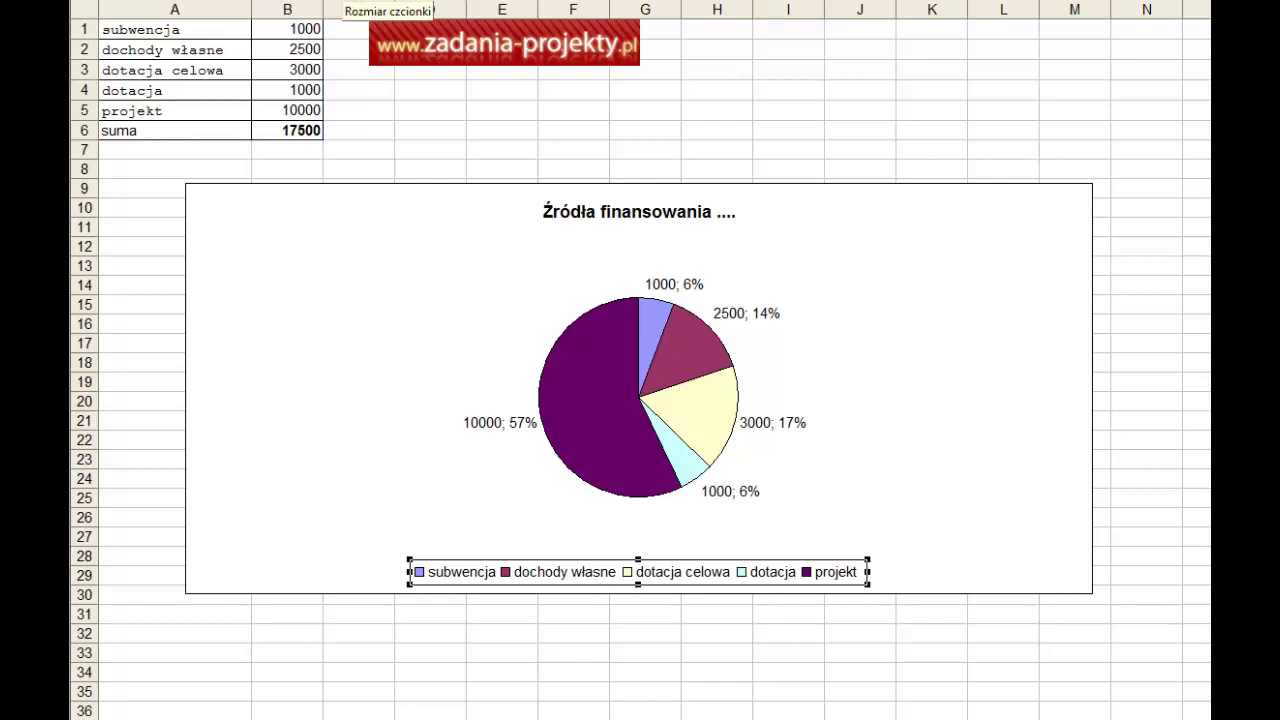
{"action": "left_click", "coordinate": [334, 2]}
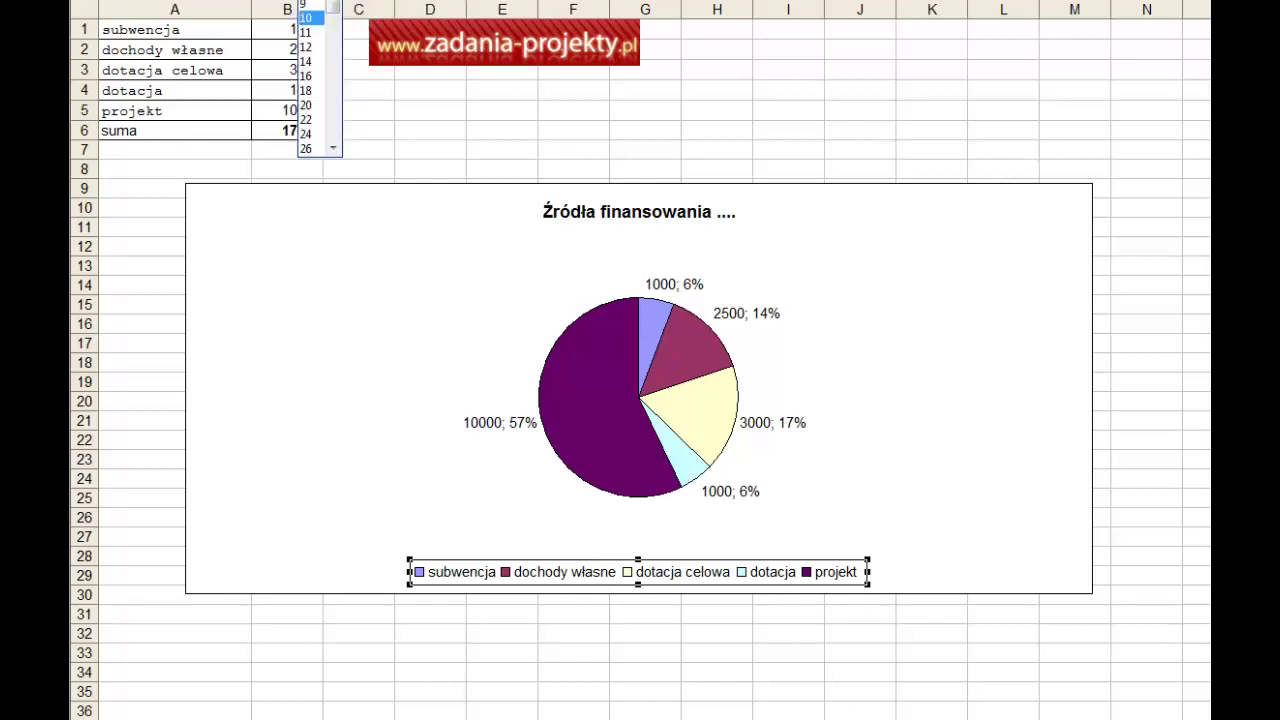
{"action": "left_click", "coordinate": [307, 76]}
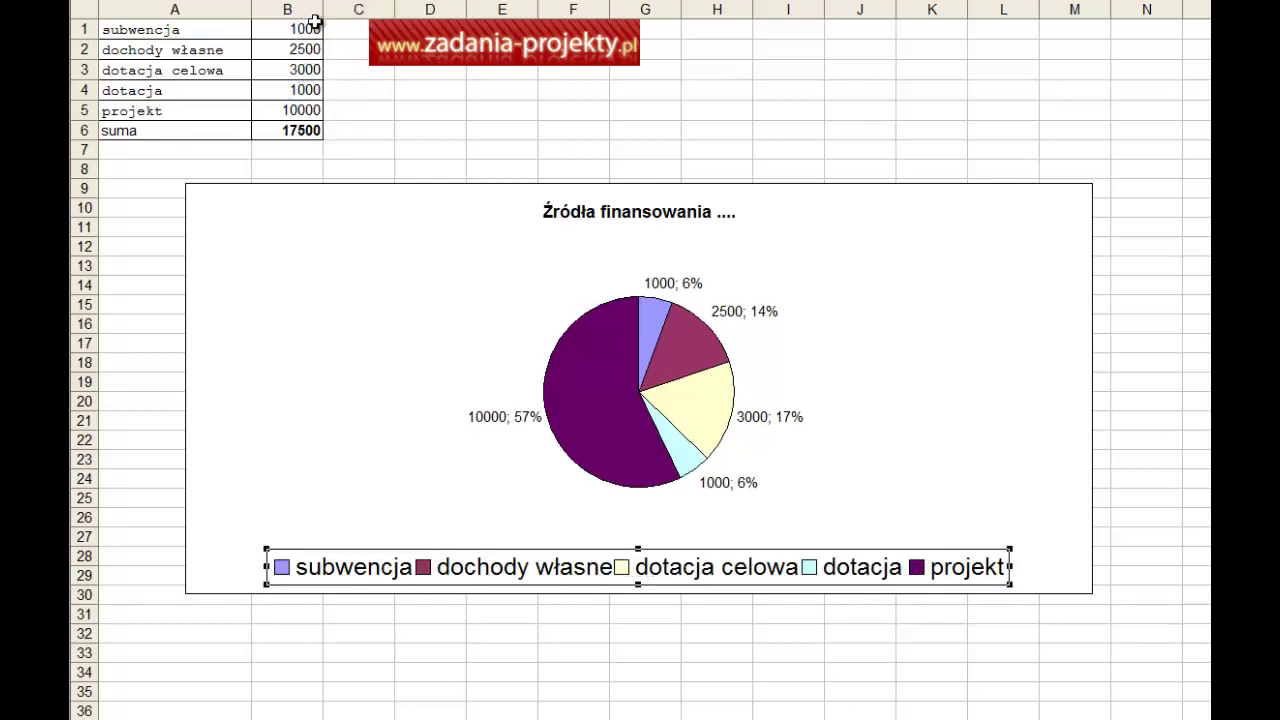
{"action": "key", "text": "ctrl+z"}
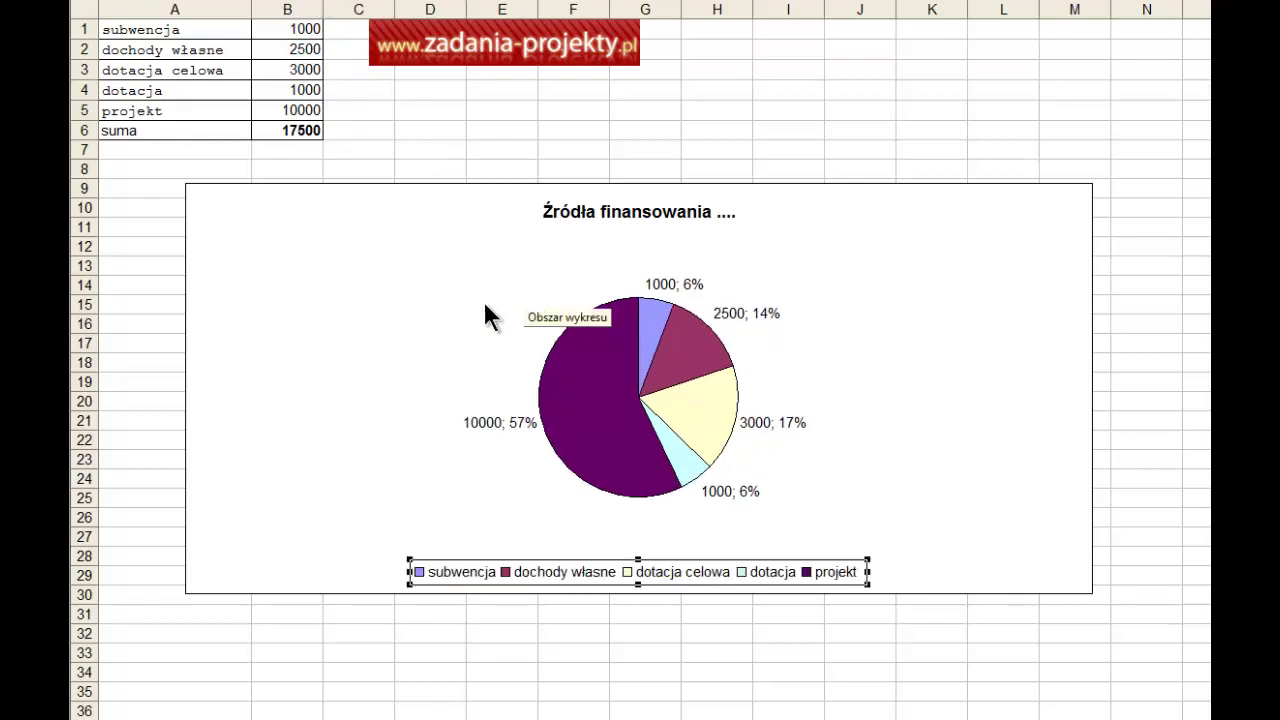
- Make the chart legend's text bold
{"action": "key", "text": "ctrl+b"}
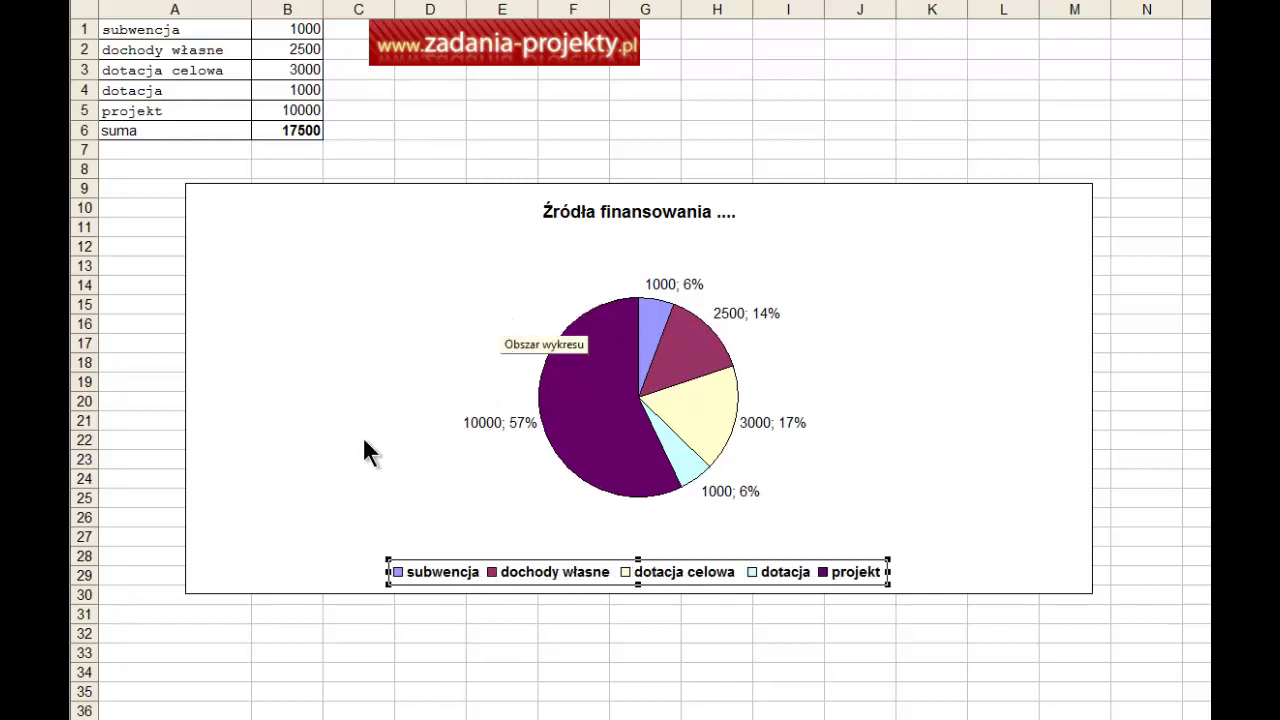
{"action": "left_click", "coordinate": [304, 424]}
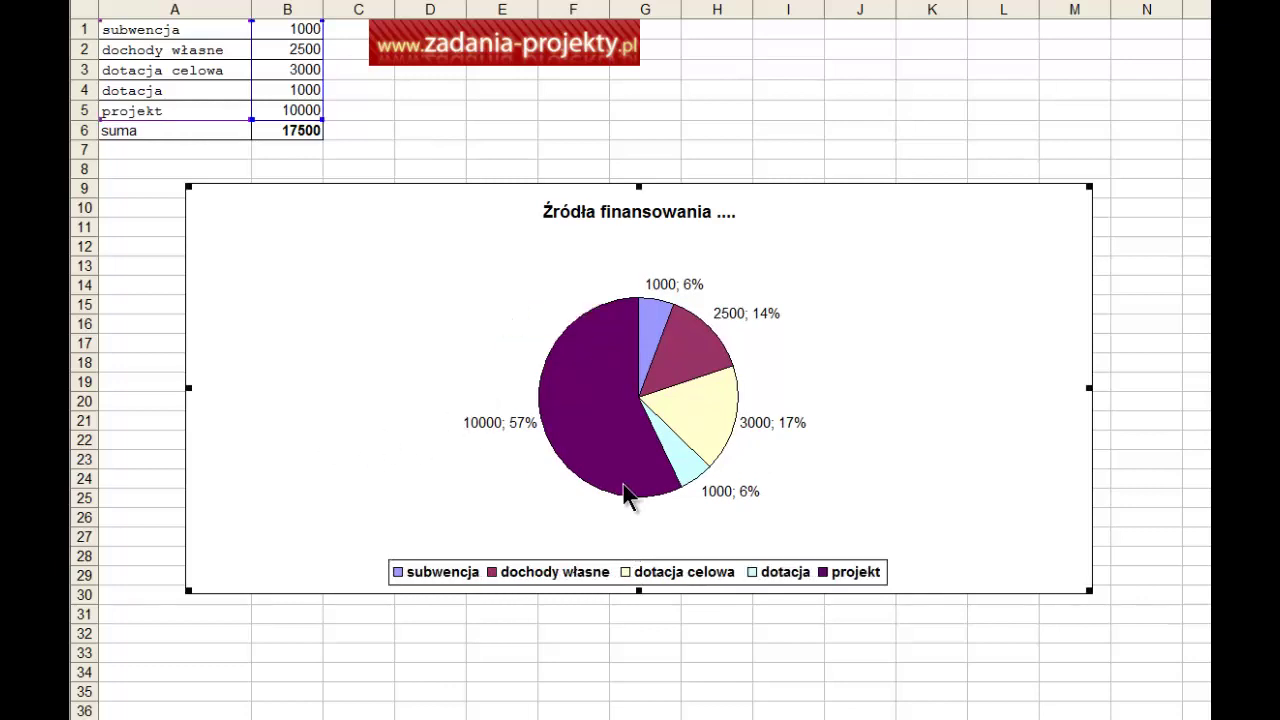
{"action": "double_click", "coordinate": [620, 428]}
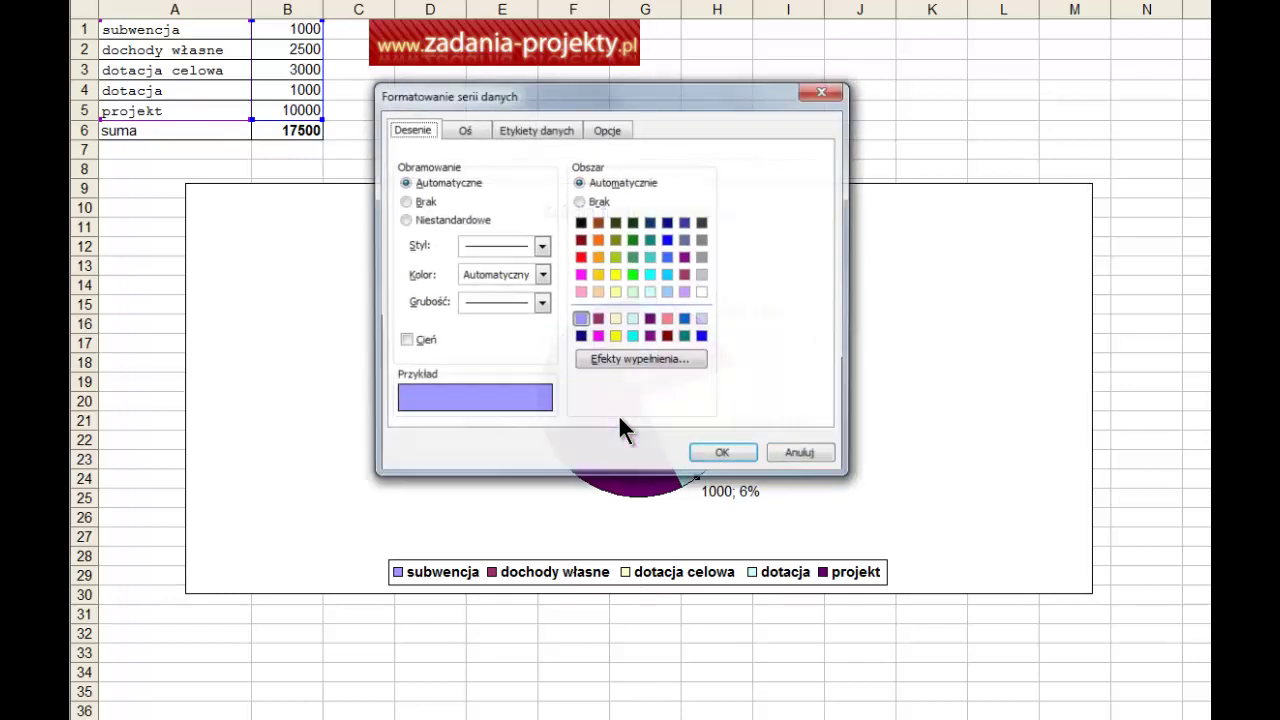
{"action": "left_click", "coordinate": [806, 460]}
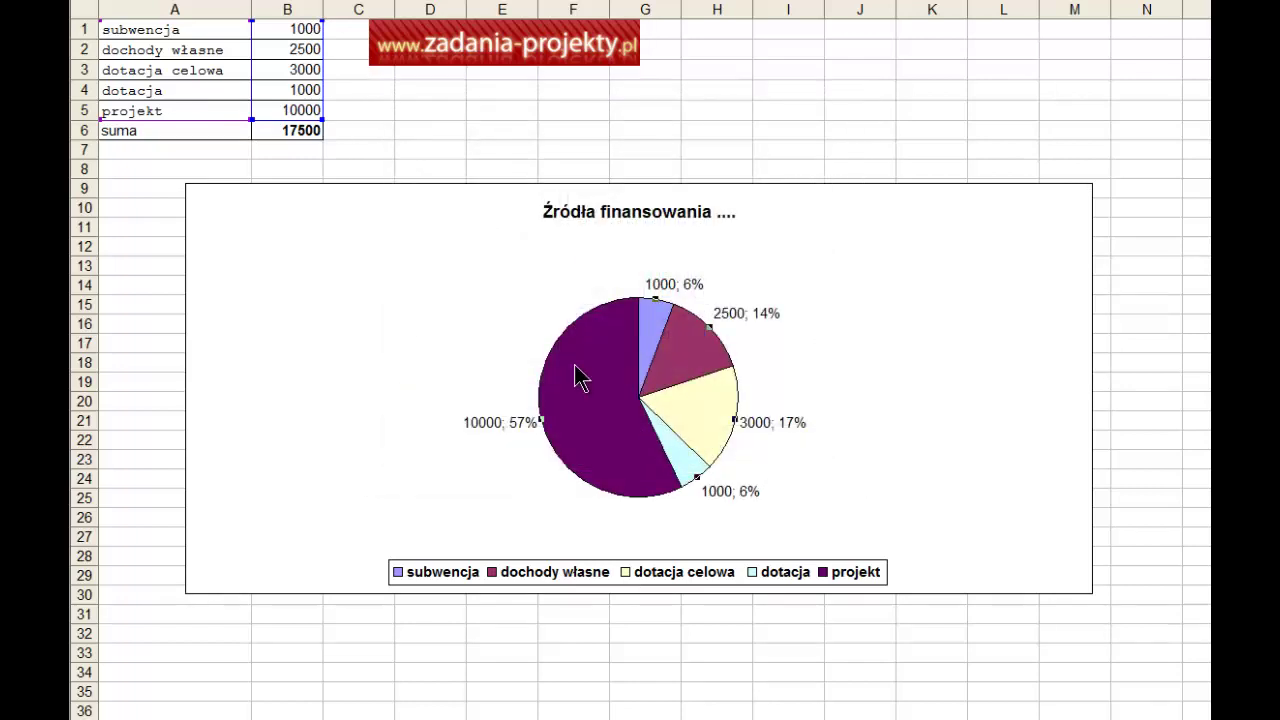
{"action": "mouse_move", "coordinate": [589, 368]}
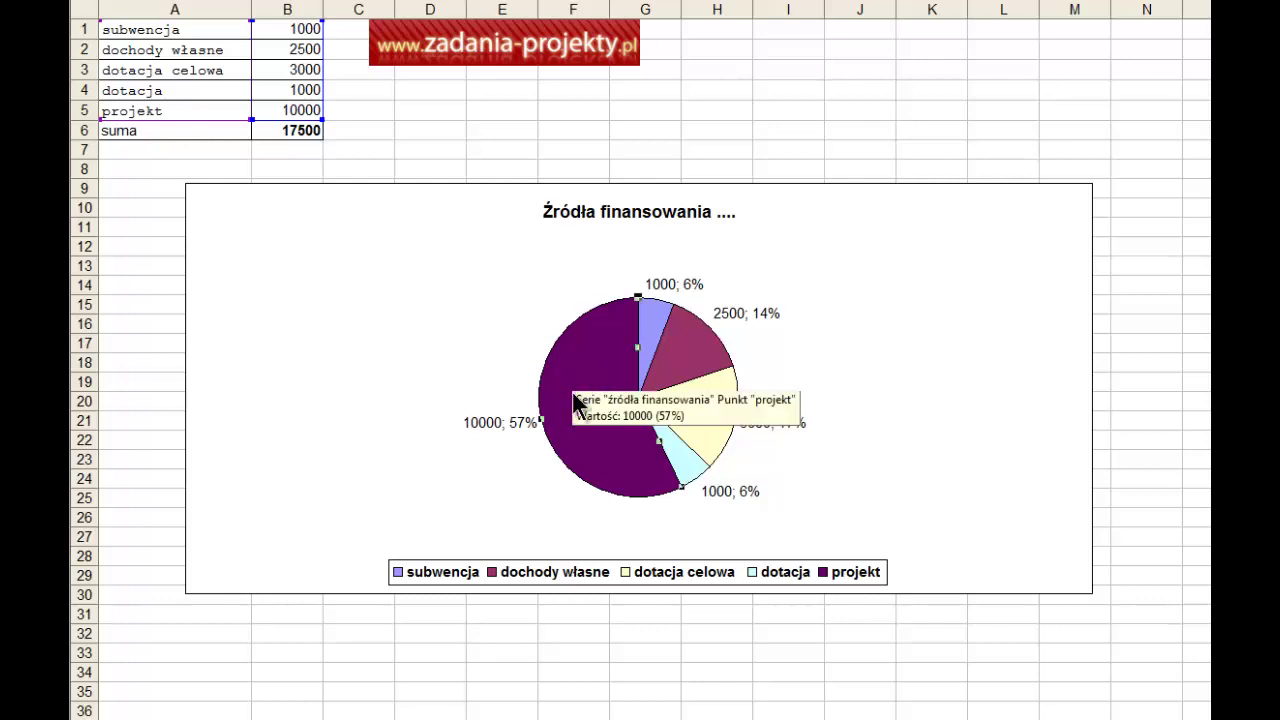
{"action": "left_click", "coordinate": [686, 372]}
{"action": "double_click", "coordinate": [686, 372]}
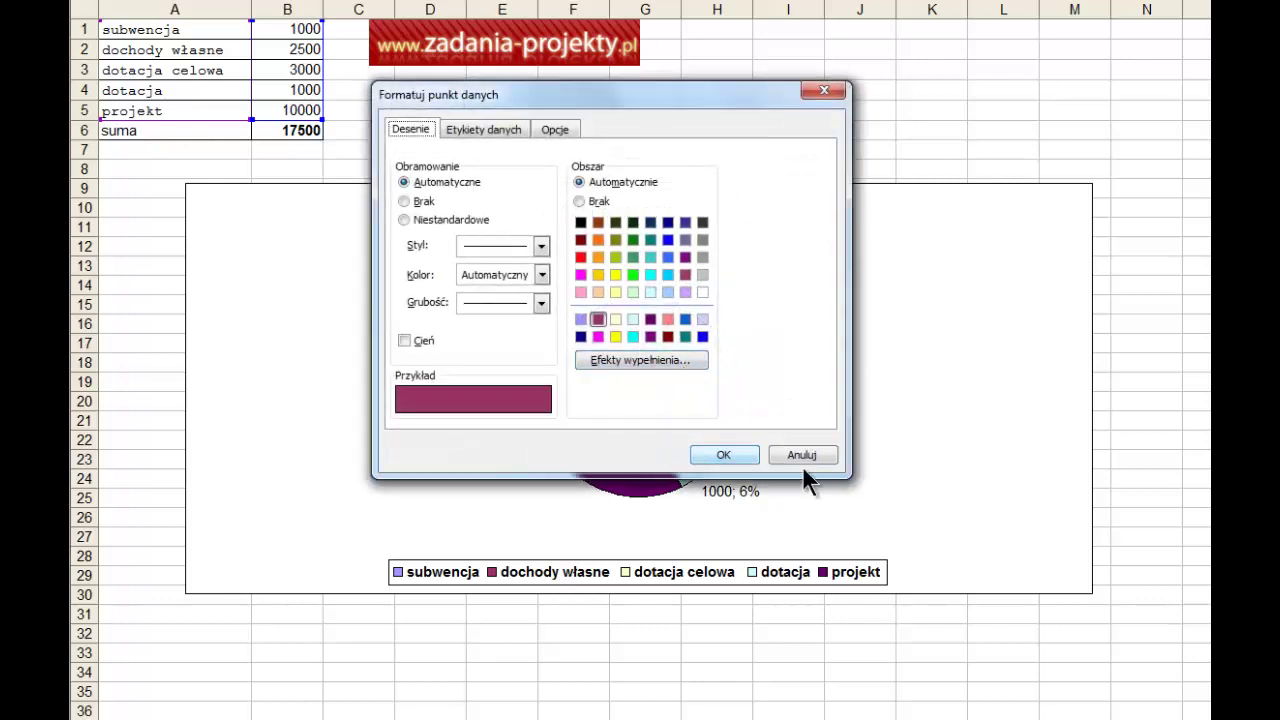
{"action": "left_click", "coordinate": [790, 456]}
- Format the dotacja celowa slice with a bright yellow fill and the thickest border line
{"action": "left_click", "coordinate": [724, 440]}
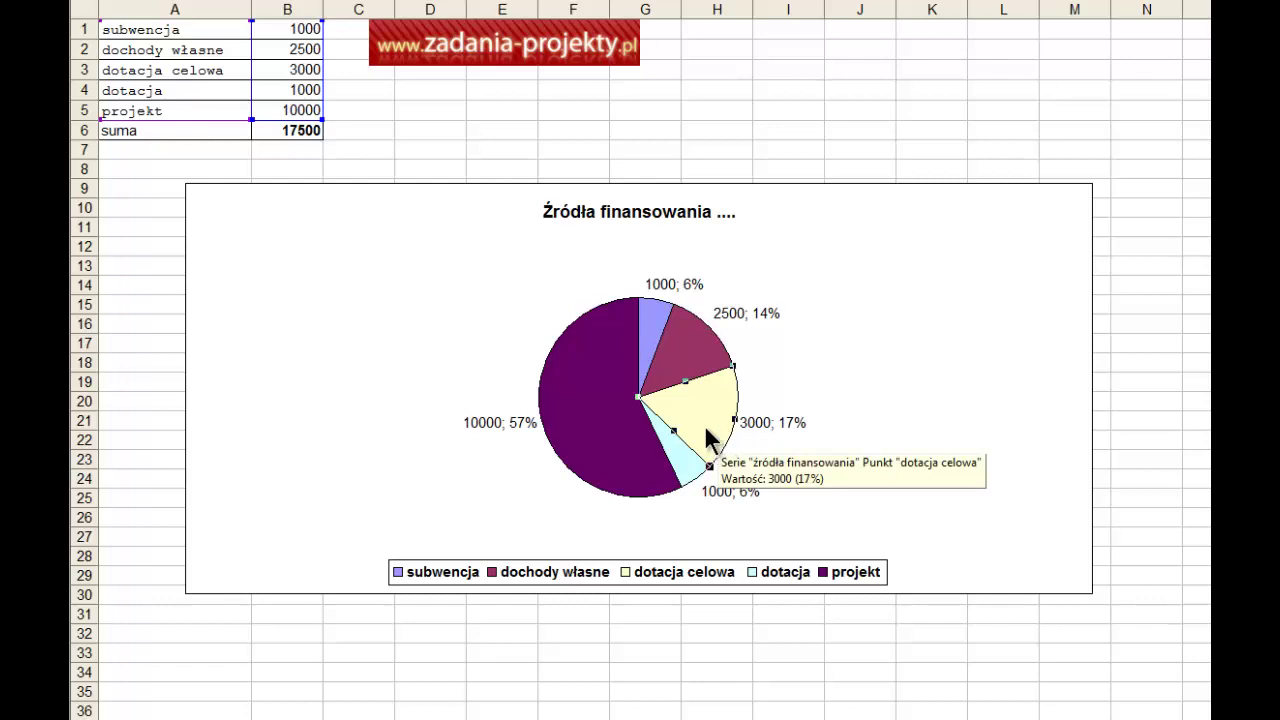
{"action": "double_click", "coordinate": [703, 425]}
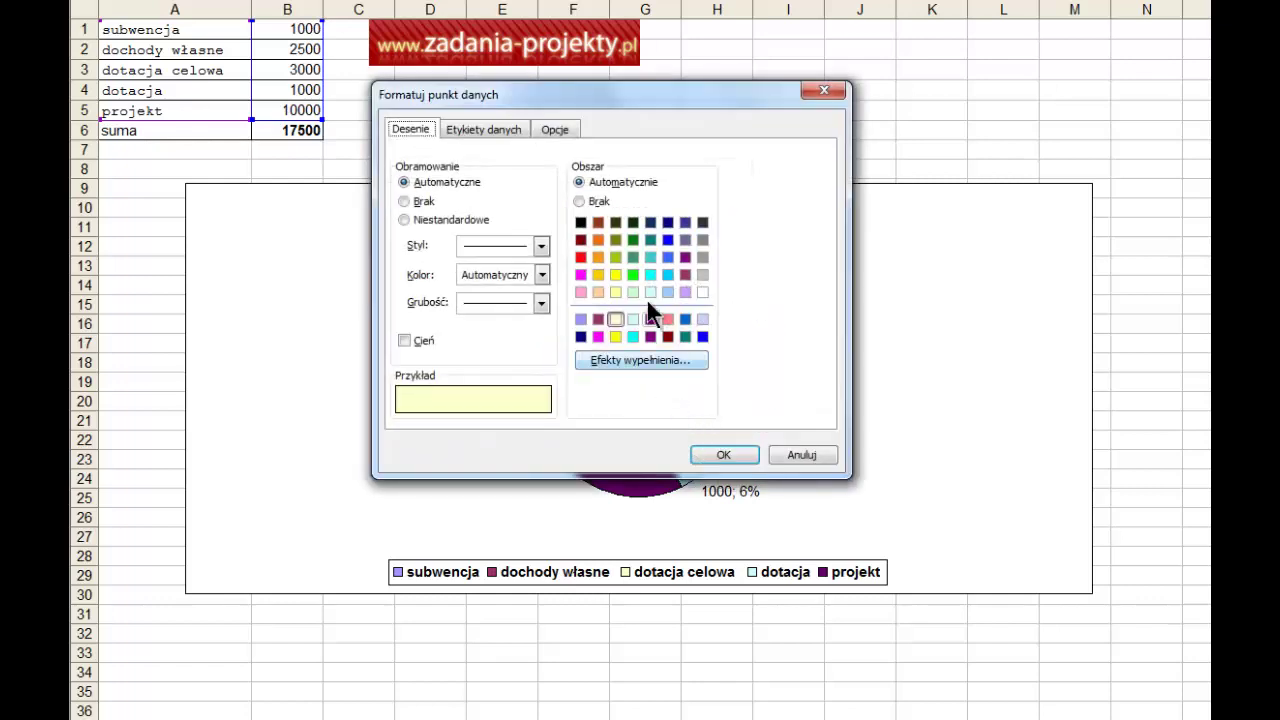
{"action": "left_click", "coordinate": [615, 274]}
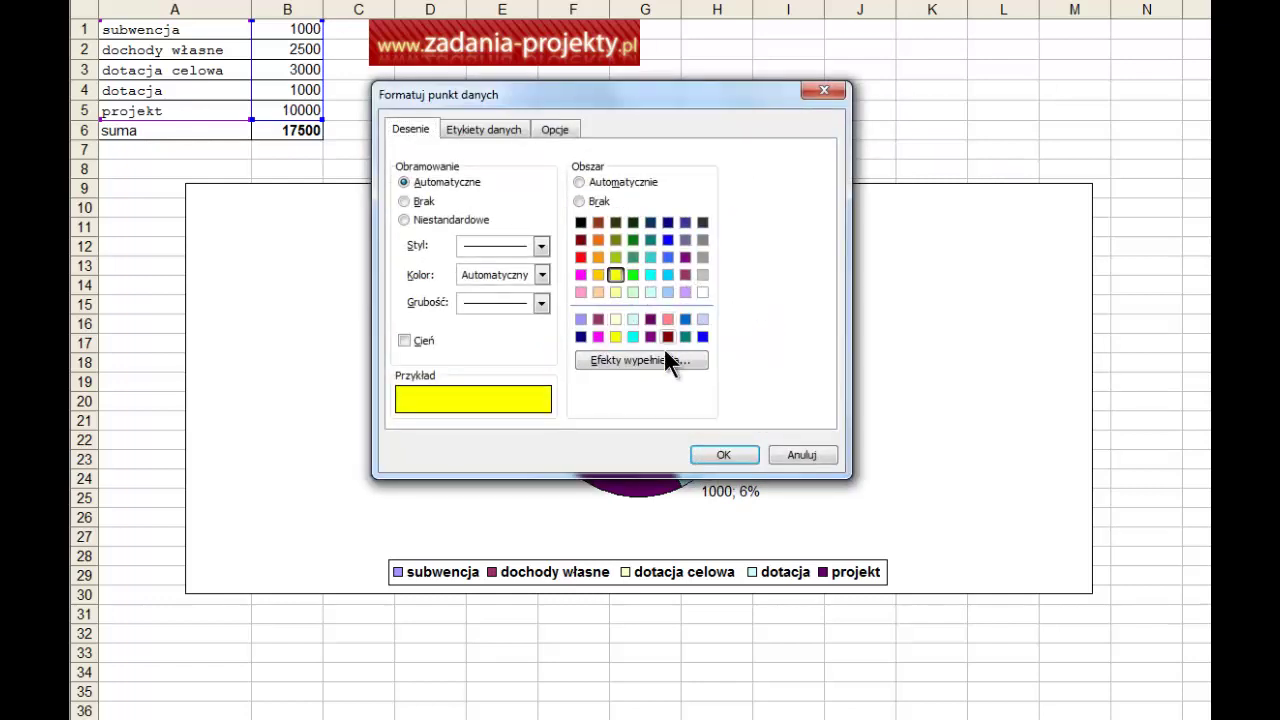
{"action": "left_click", "coordinate": [480, 300]}
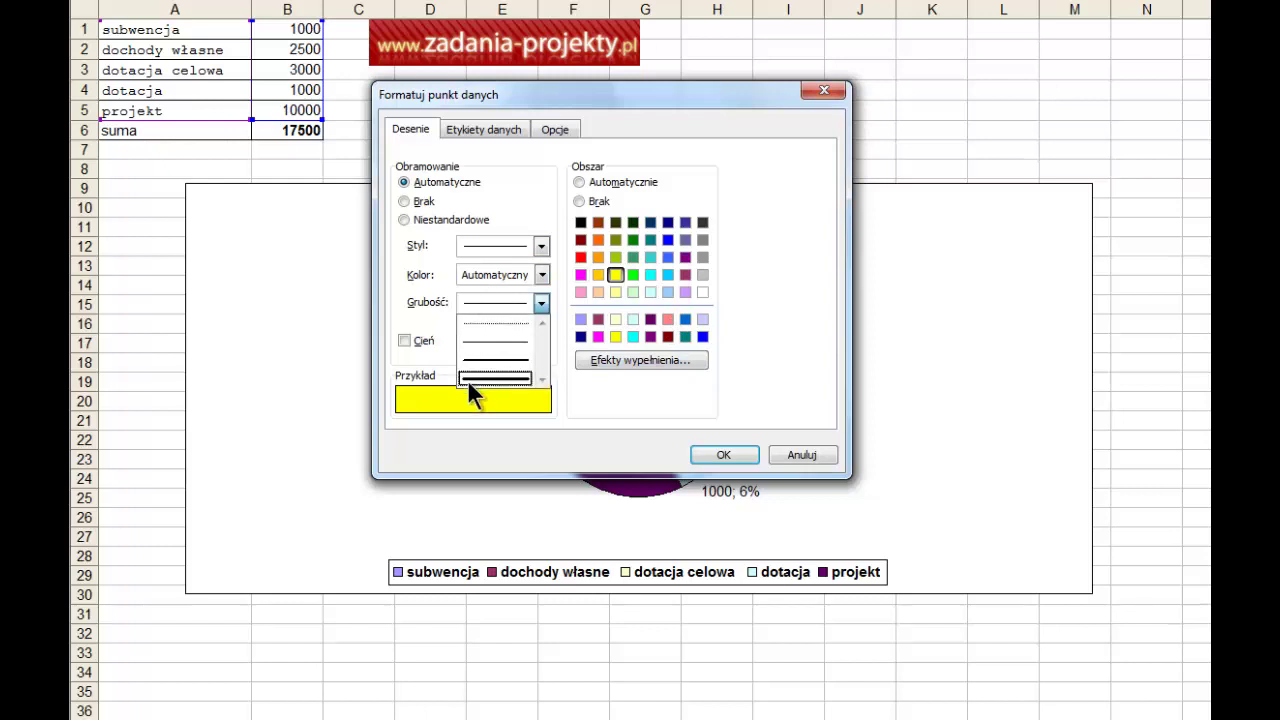
{"action": "left_click", "coordinate": [467, 379]}
{"action": "left_click", "coordinate": [732, 448]}
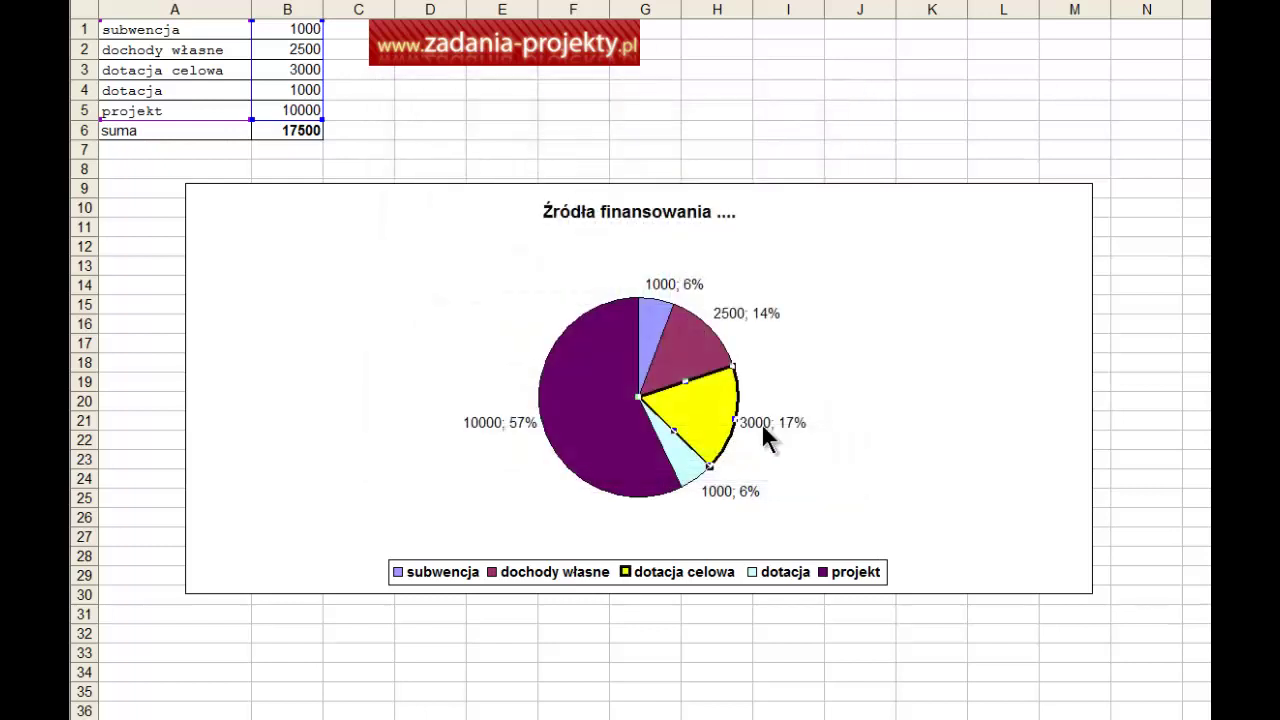
- Select only the projekt slice within the pie chart's data series
{"action": "left_click", "coordinate": [838, 458]}
{"action": "left_click", "coordinate": [636, 472]}
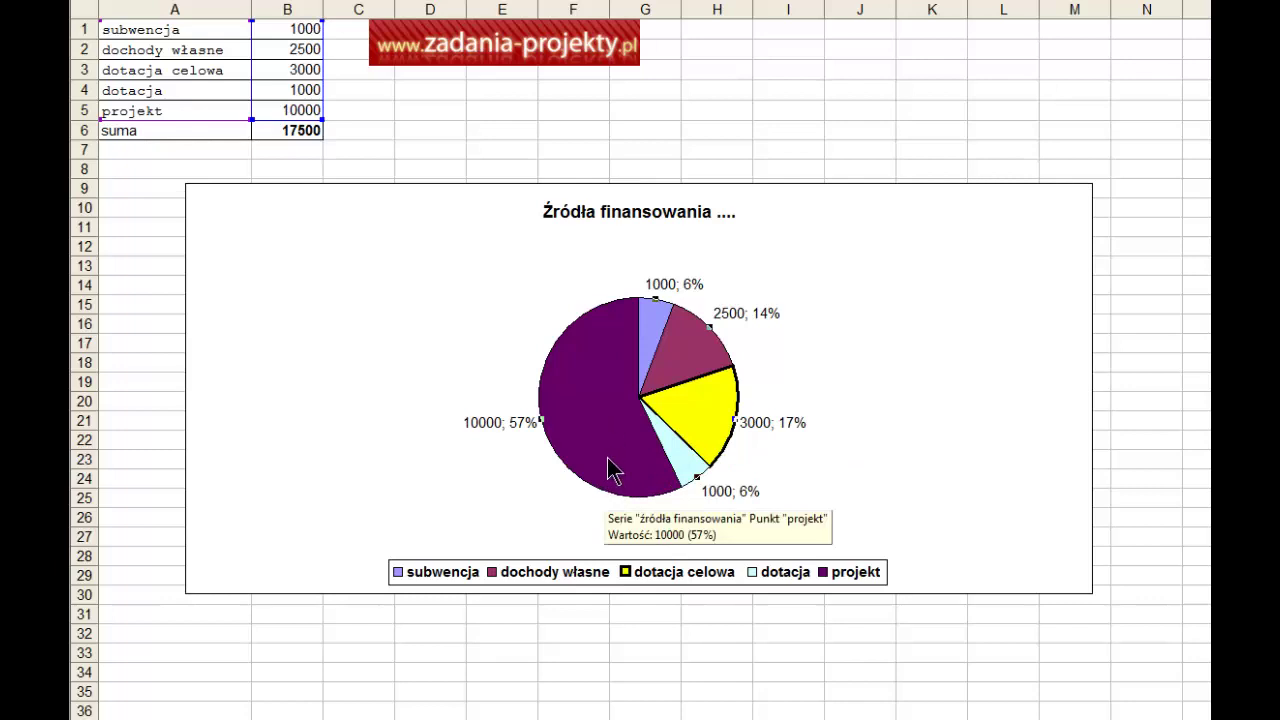
{"action": "left_click", "coordinate": [564, 418]}
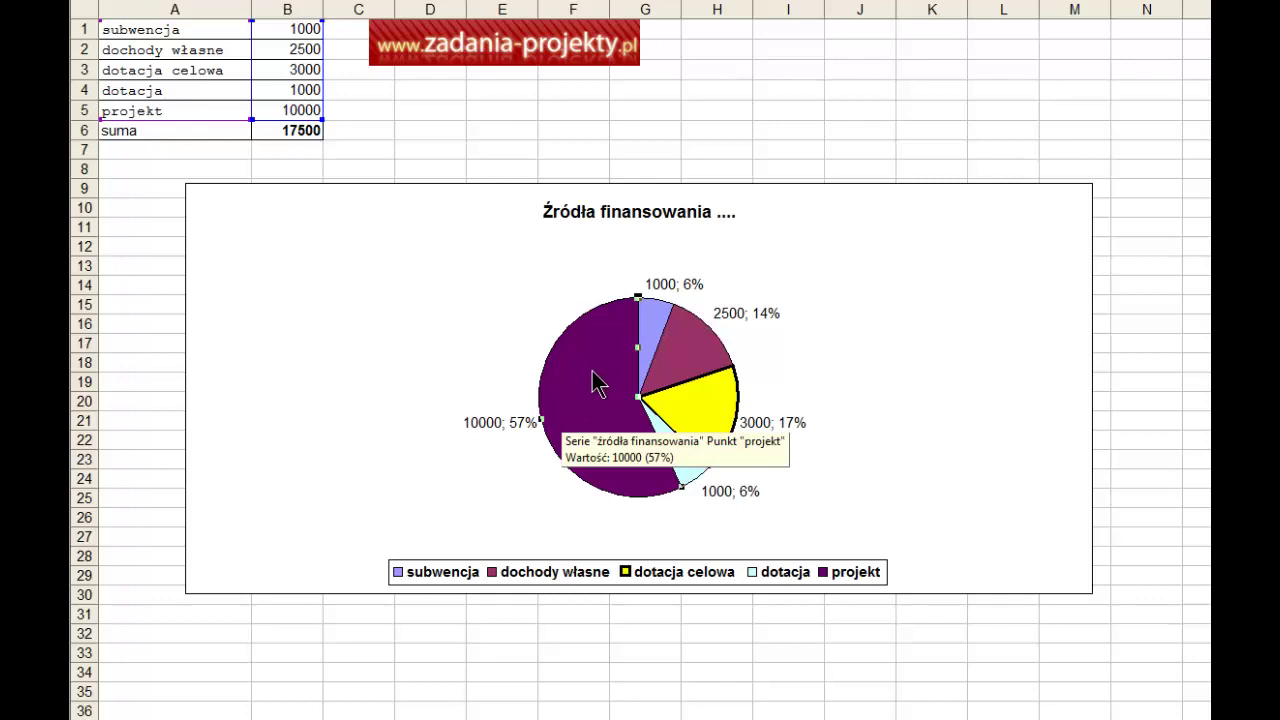